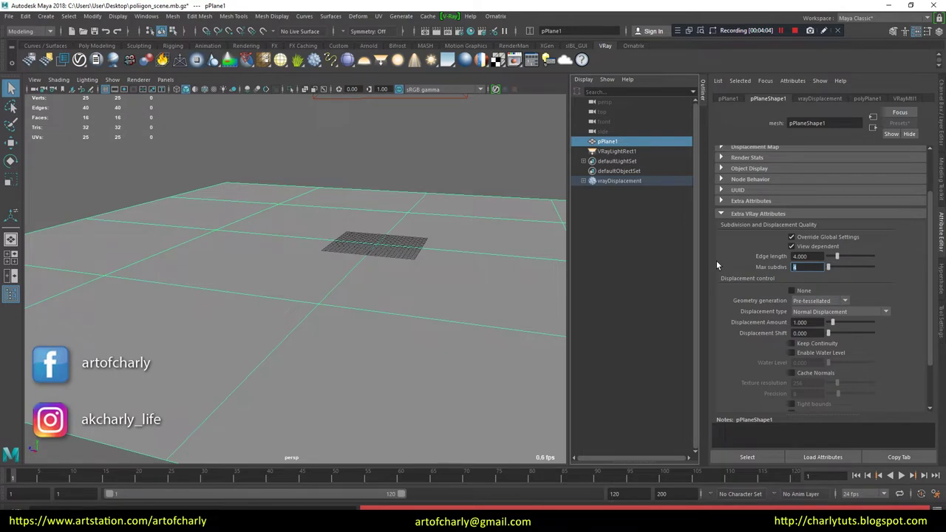
Set pPlane1's V-Ray displacement max subdivs to 16 and edge length to 2
{"action": "type", "text": "16"}
{"action": "key", "text": "Return"}
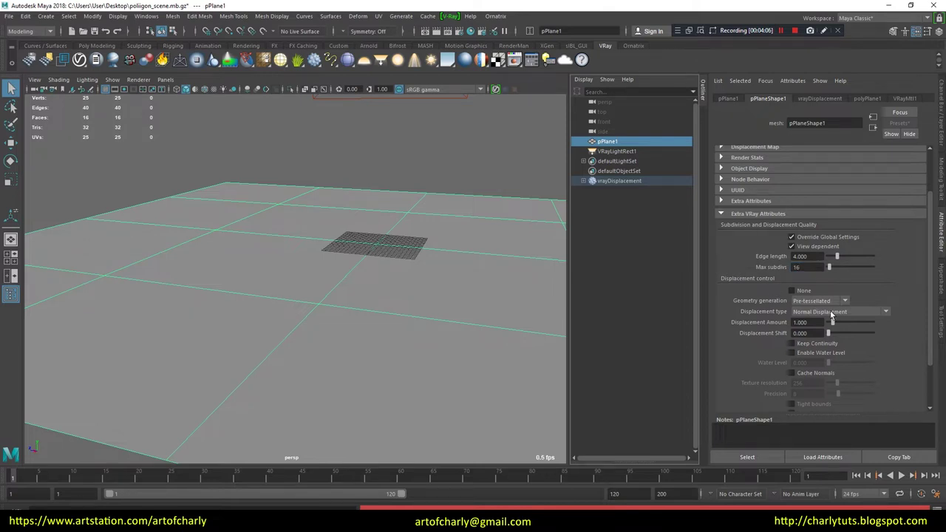
{"action": "left_click_drag", "start_coordinate": [811, 258], "coordinate": [735, 259]}
{"action": "type", "text": "2"}
{"action": "key", "text": "Return"}
Use 2D Displacement with cached normals, texture filtering off and amount 1.5
{"action": "left_click", "coordinate": [817, 312]}
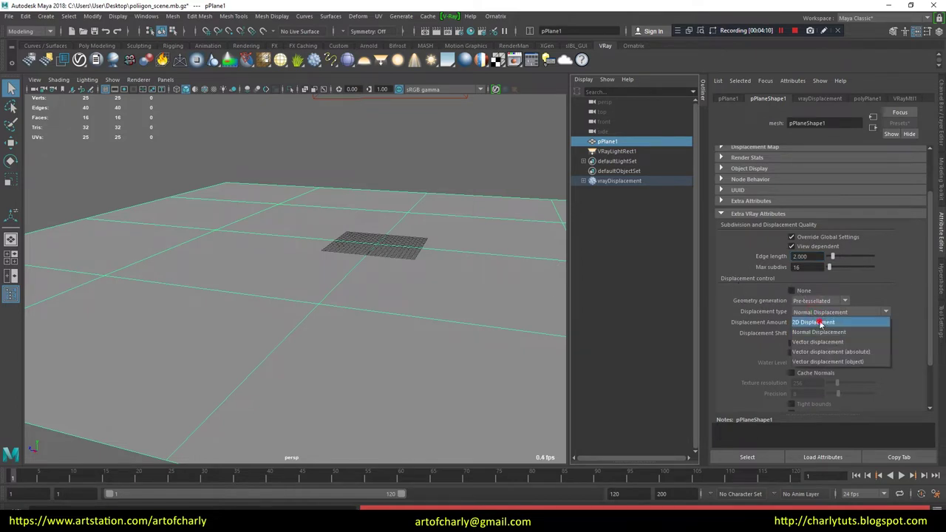
{"action": "left_click", "coordinate": [821, 319]}
{"action": "scroll", "coordinate": [868, 340], "scroll_direction": "down", "scroll_amount": 1}
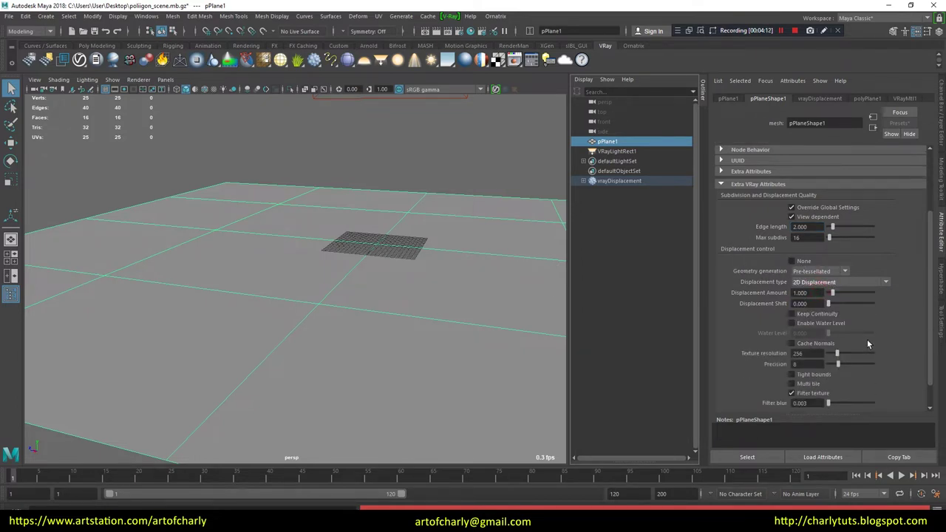
{"action": "scroll", "coordinate": [868, 339], "scroll_direction": "down", "scroll_amount": 1}
{"action": "left_click", "coordinate": [813, 314]}
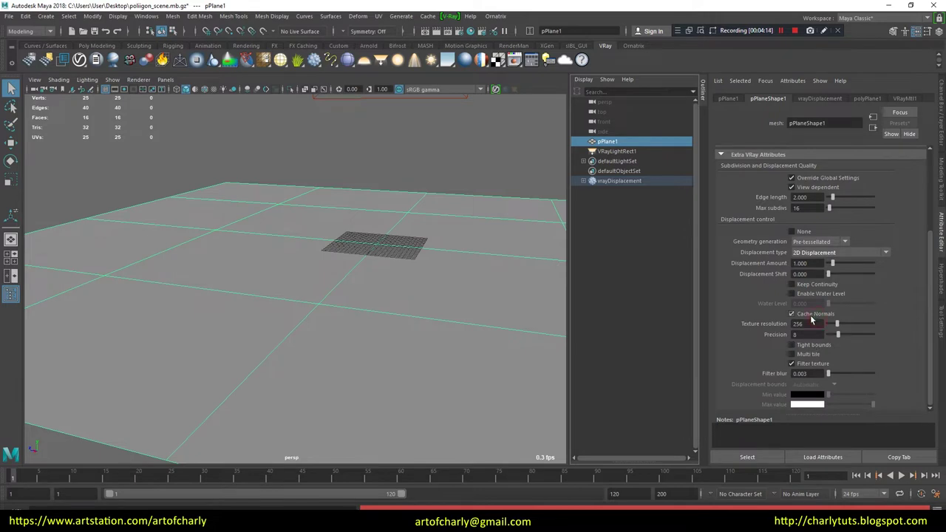
{"action": "left_click", "coordinate": [810, 366]}
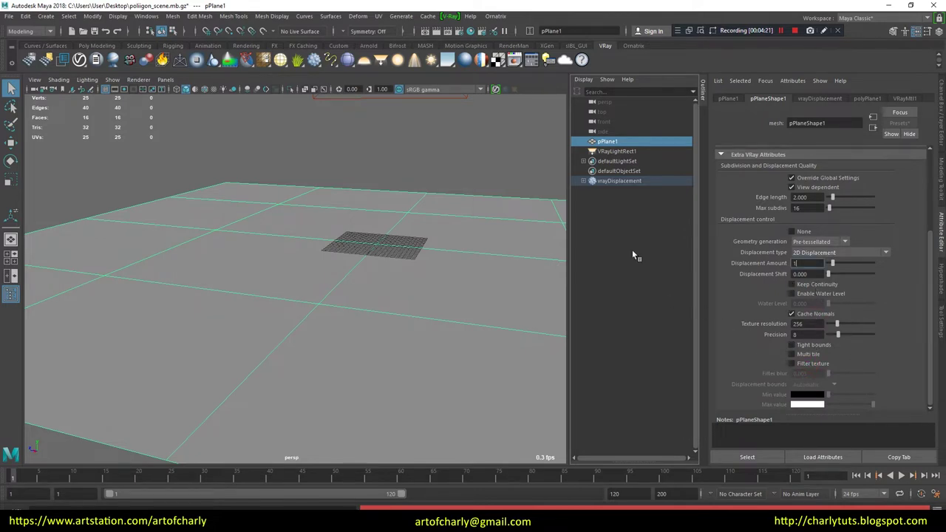
{"action": "type", "text": ".5"}
{"action": "key", "text": "Return"}
Start V-Ray IPR in the viewport, show the 1920 x 1080 resolution gate and reframe the floor
{"action": "left_click", "coordinate": [496, 89]}
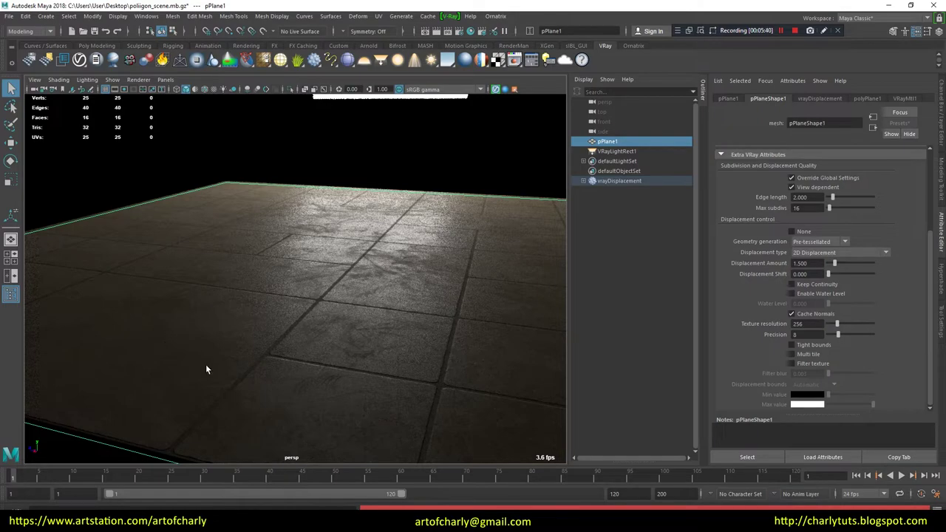
{"action": "left_click", "coordinate": [115, 89]}
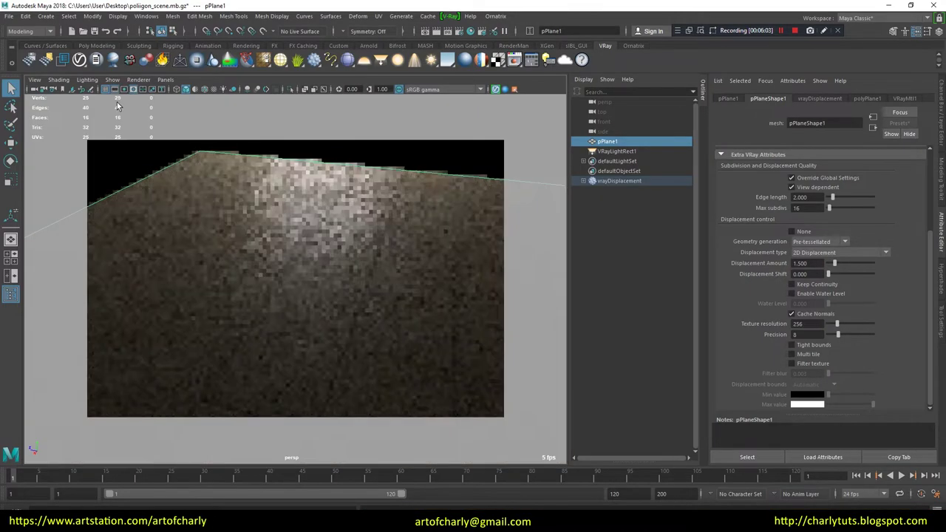
{"action": "left_click_drag", "start_coordinate": [222, 222], "coordinate": [284, 256], "text": "alt"}
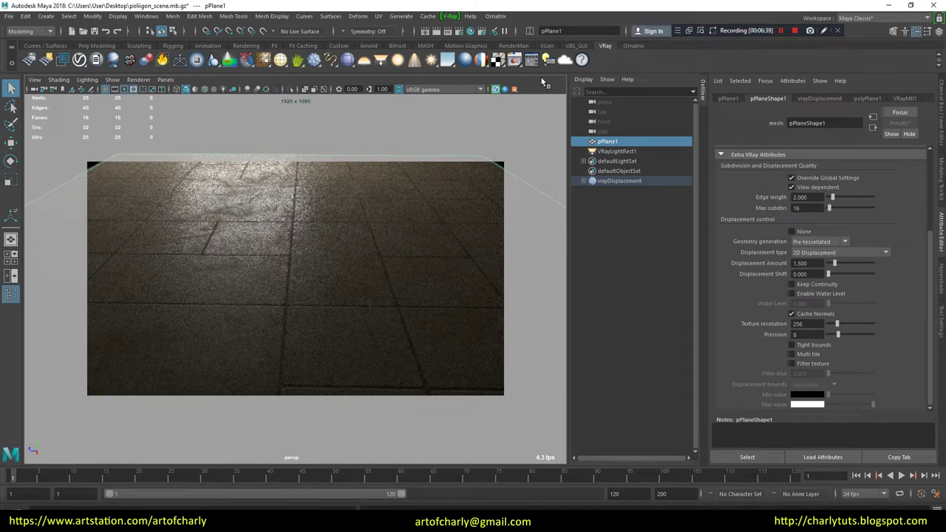
{"action": "left_click", "coordinate": [530, 62]}
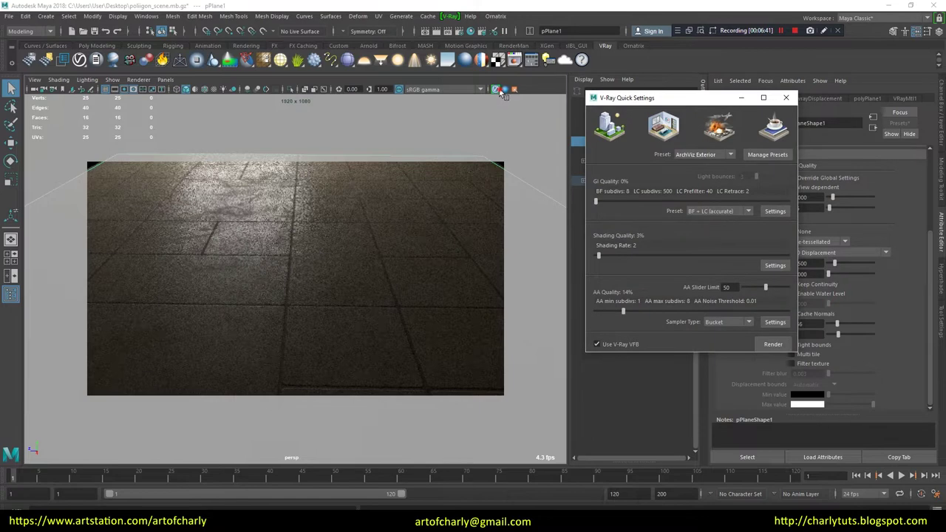
Stop IPR and, keeping ArchViz Exterior, set GI quality to 50% and AA quality to 6%
{"action": "left_click", "coordinate": [501, 89]}
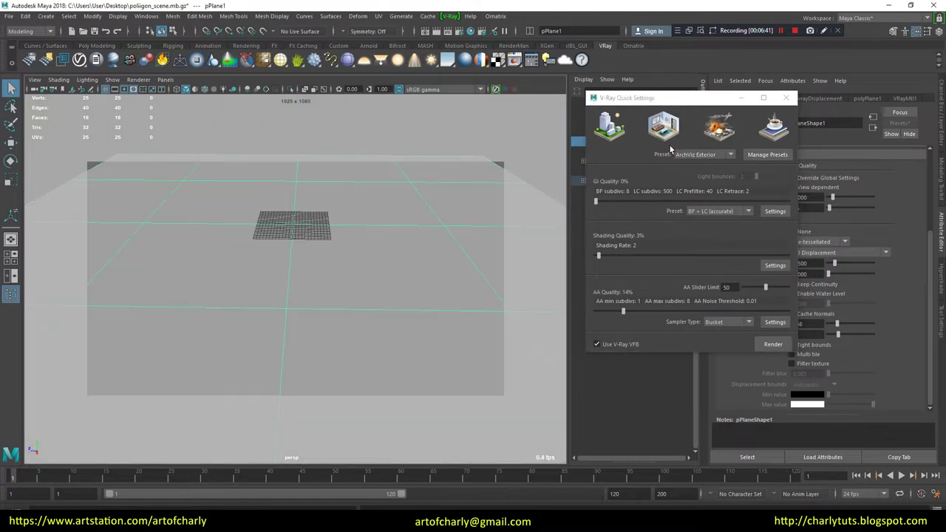
{"action": "left_click", "coordinate": [714, 156]}
{"action": "left_click", "coordinate": [625, 214]}
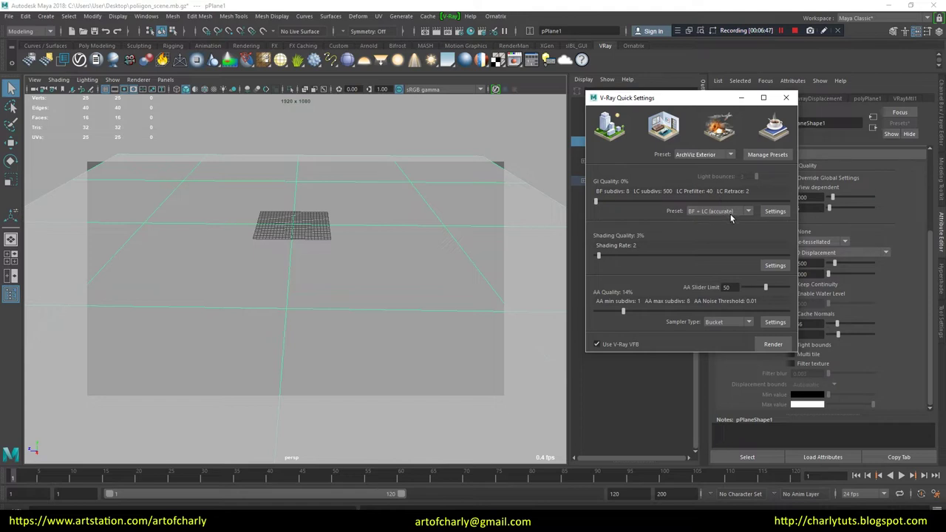
{"action": "left_click_drag", "start_coordinate": [597, 202], "coordinate": [704, 198]}
{"action": "left_click", "coordinate": [788, 100]}
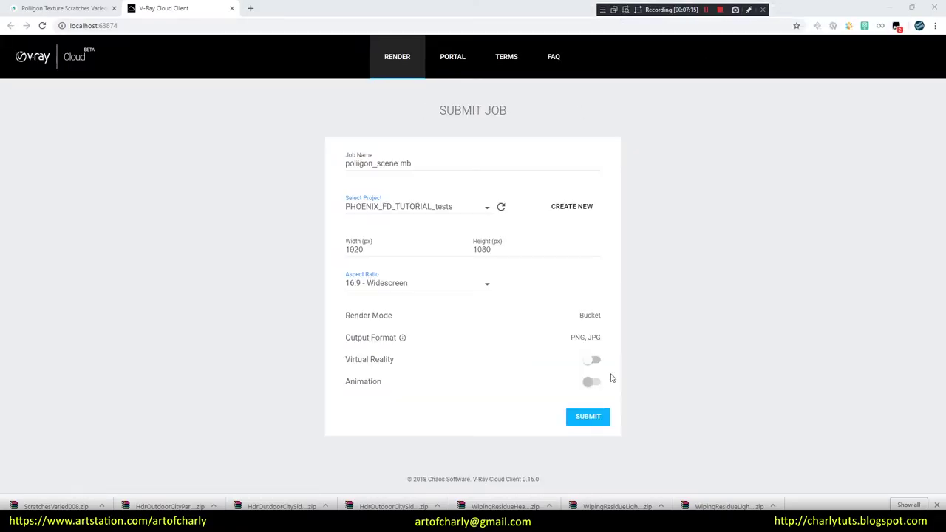
Submit the poliigon_scene.mb job to V-Ray Cloud under a new project of the same name
{"action": "left_click", "coordinate": [556, 210]}
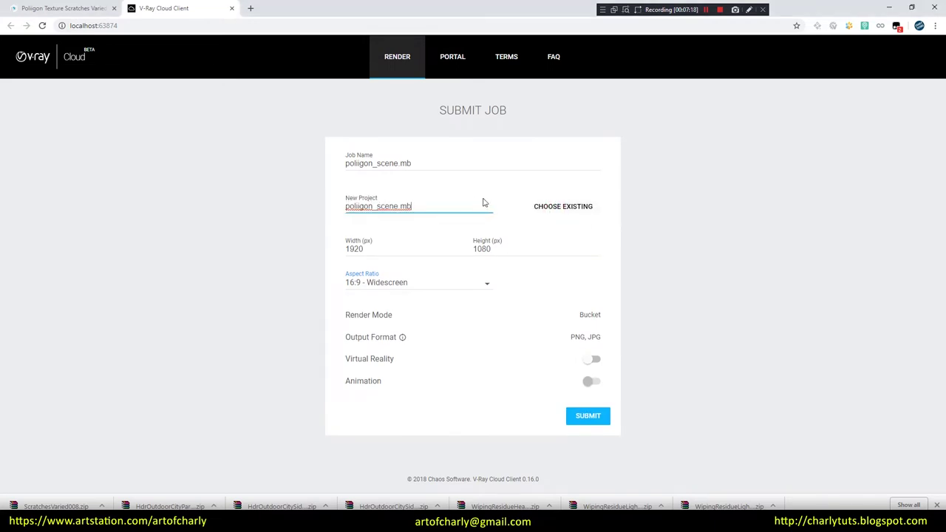
{"action": "double_click", "coordinate": [425, 162]}
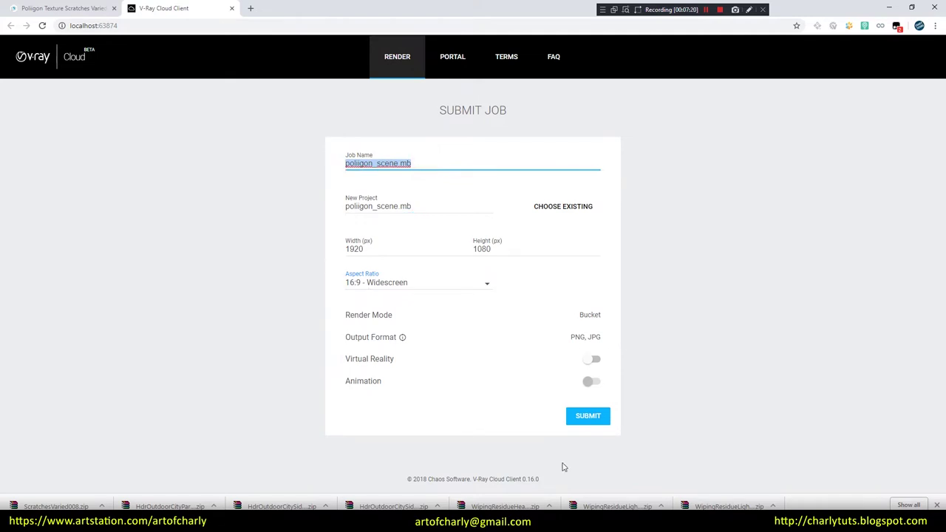
{"action": "left_click", "coordinate": [588, 418]}
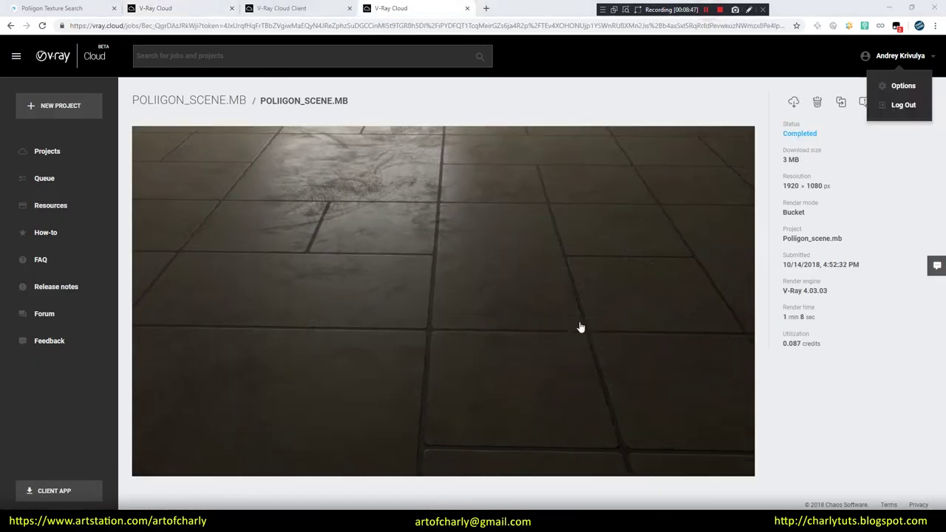
Open the completed job's render and inspect the 1920 x 1080 image at actual size
{"action": "left_click", "coordinate": [393, 284]}
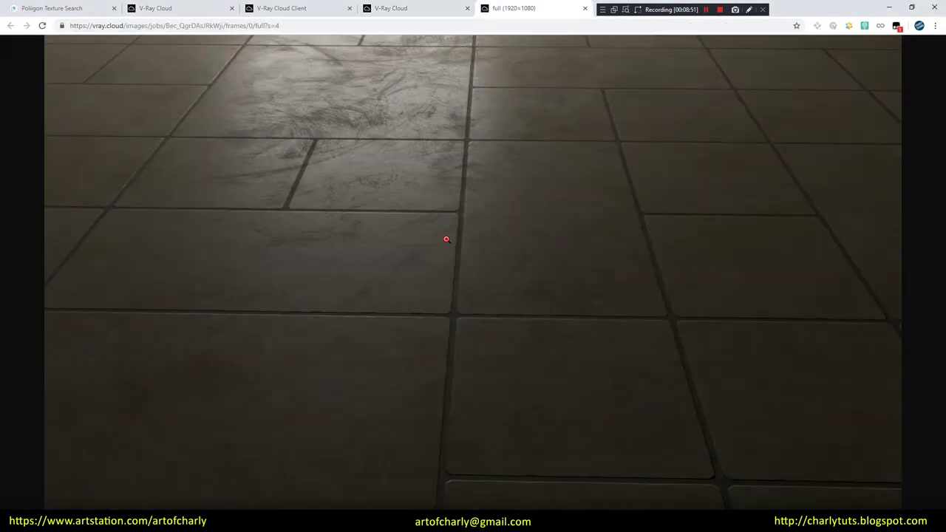
{"action": "left_click", "coordinate": [447, 238]}
{"action": "scroll", "coordinate": [409, 382], "scroll_direction": "down", "scroll_amount": 1}
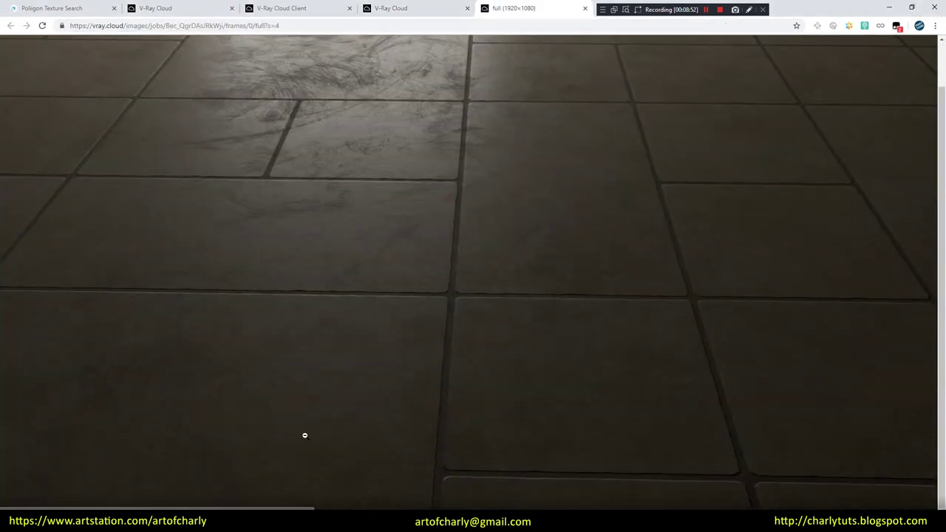
{"action": "scroll", "coordinate": [303, 436], "scroll_direction": "up", "scroll_amount": 1}
{"action": "scroll", "coordinate": [303, 436], "scroll_direction": "up", "scroll_amount": 1}
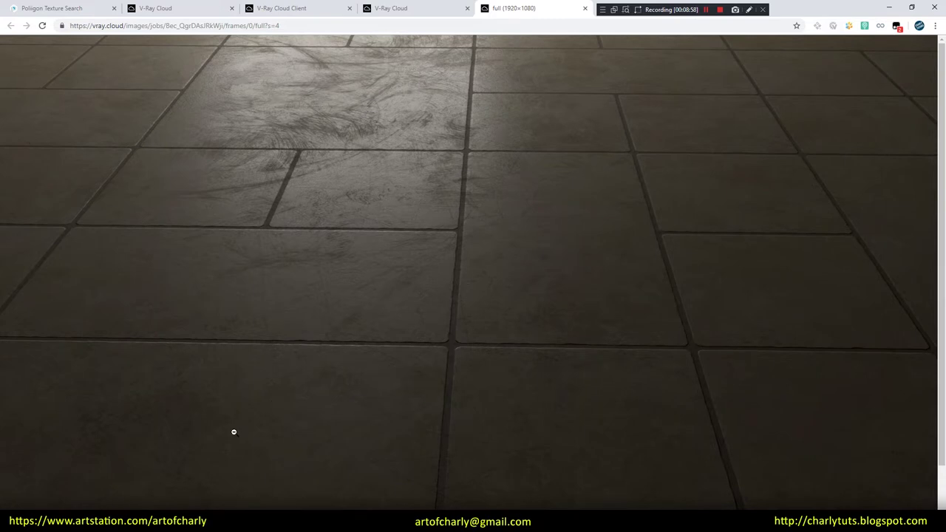
{"action": "scroll", "coordinate": [233, 432], "scroll_direction": "down", "scroll_amount": 1}
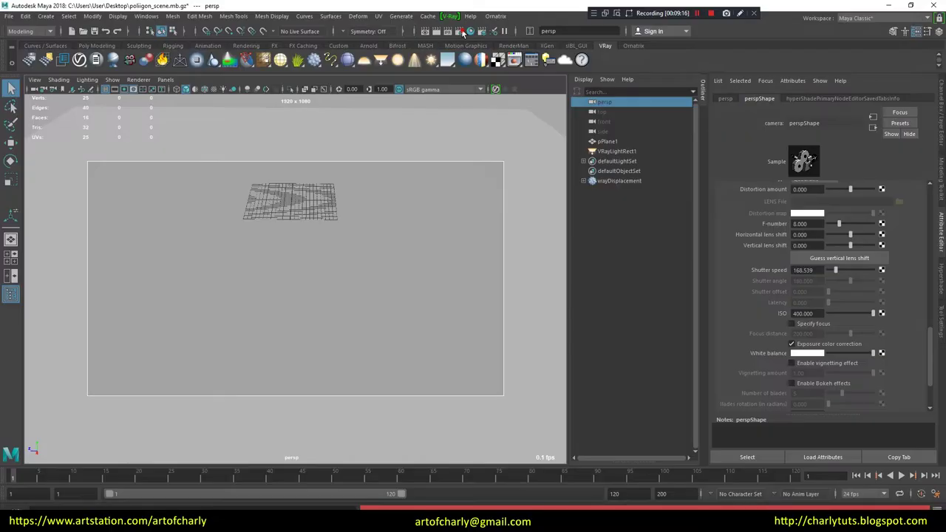
Turn off Auto White Balance in the V-Ray Render Settings camera overrides
{"action": "left_click", "coordinate": [461, 32]}
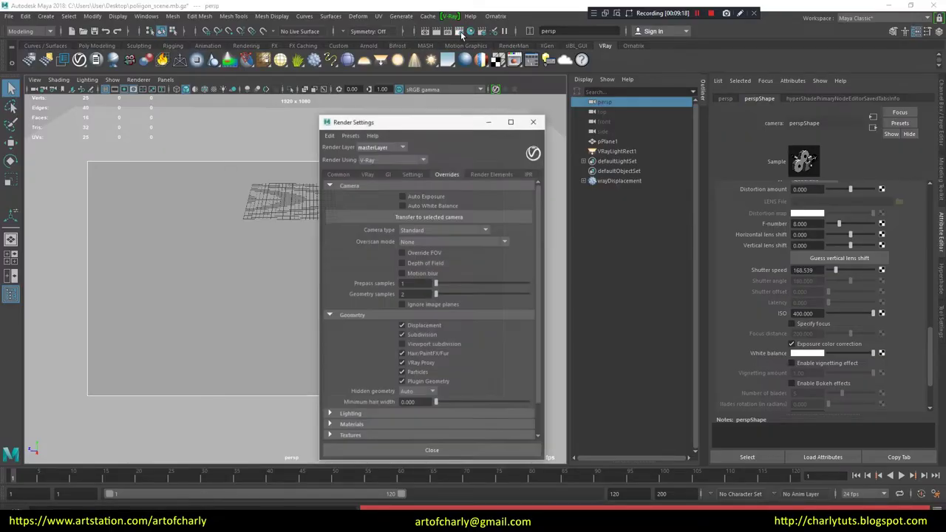
{"action": "left_click", "coordinate": [435, 204]}
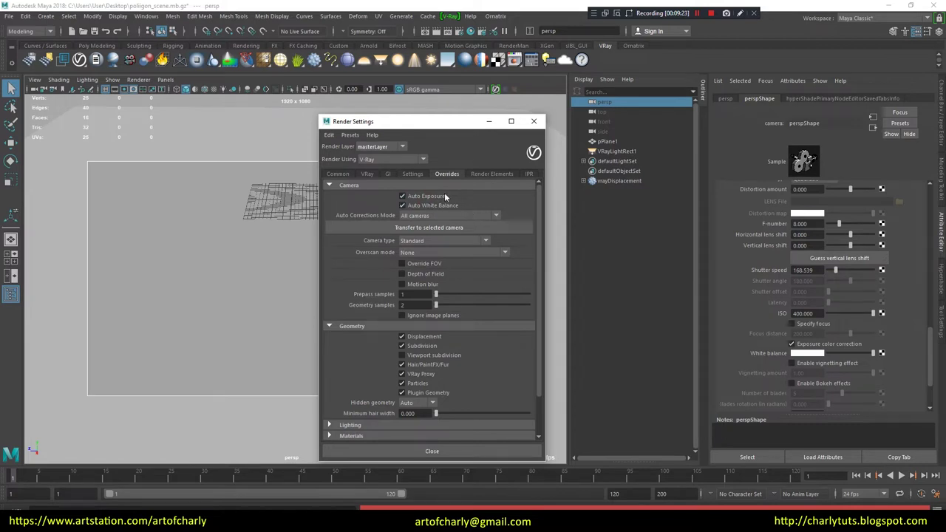
{"action": "left_click", "coordinate": [534, 120]}
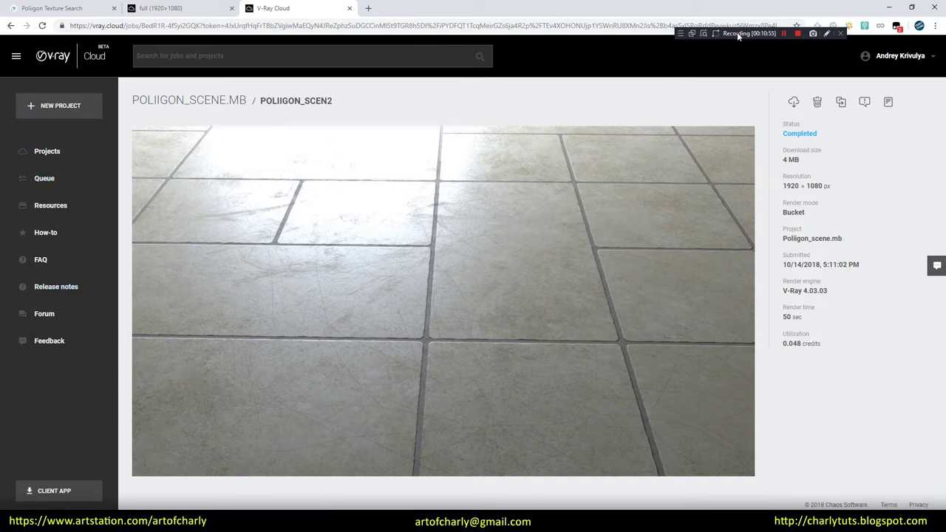
Return to Maya once the brighter second cloud render has completed
{"action": "key", "text": "alt+Tab"}
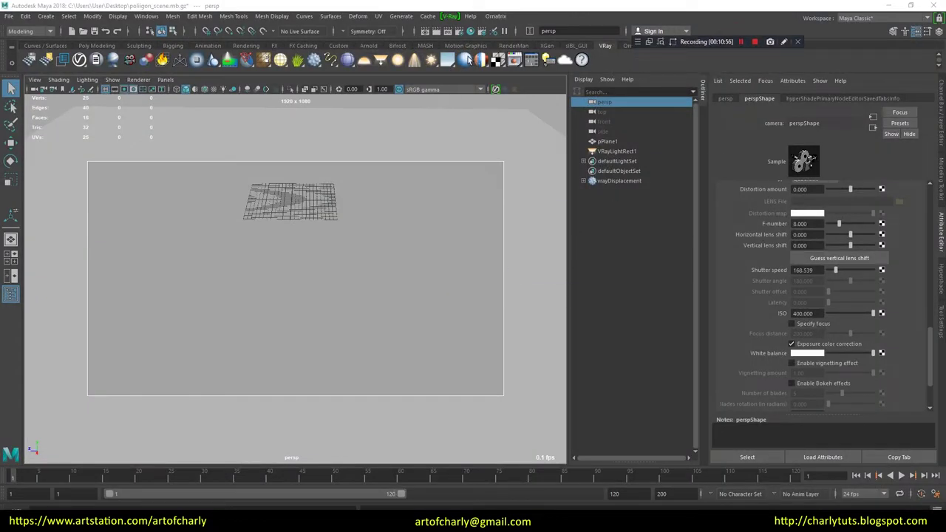
Transfer the Render Settings camera overrides to the selected perspective camera
{"action": "left_click", "coordinate": [462, 31]}
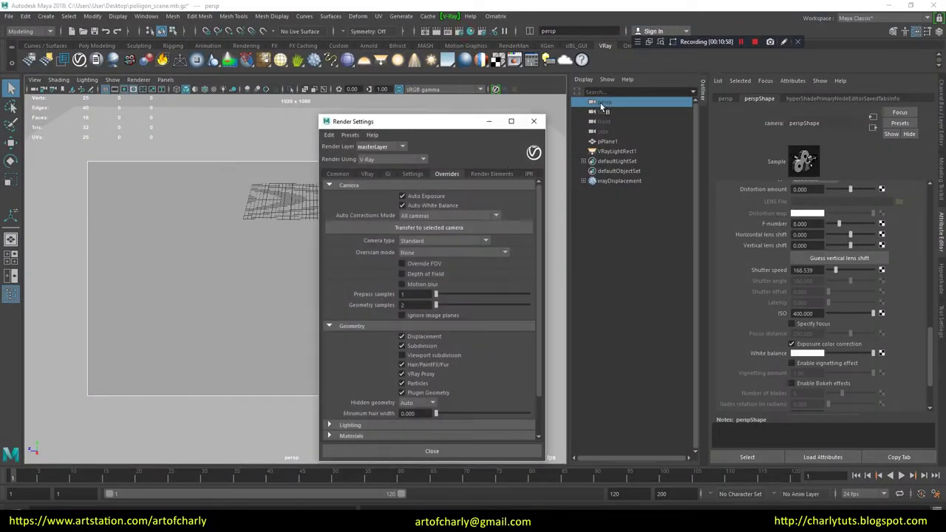
{"action": "left_click", "coordinate": [440, 227]}
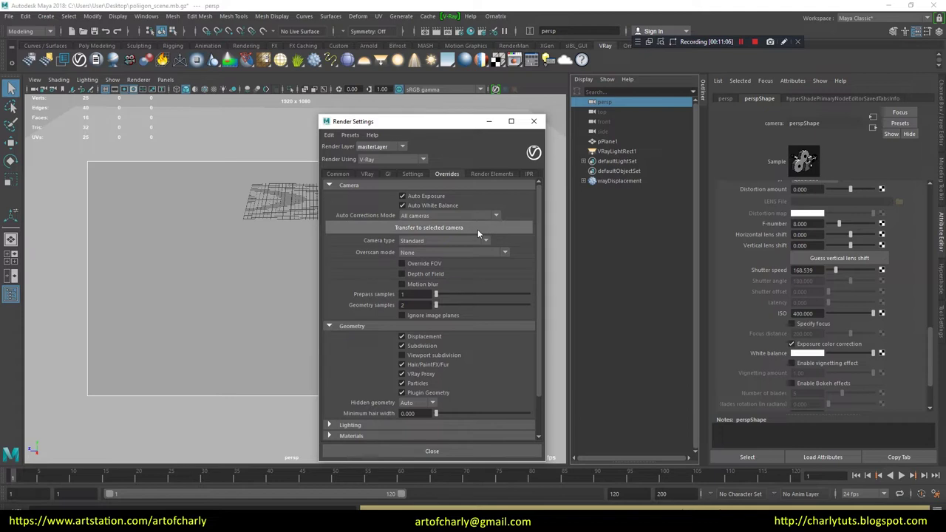
{"action": "left_click_drag", "start_coordinate": [434, 125], "coordinate": [416, 123]}
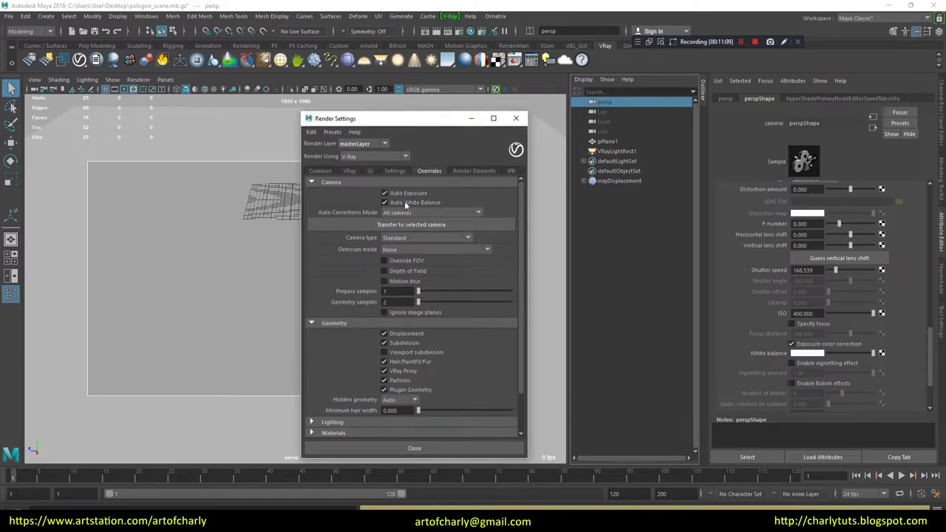
{"action": "left_click", "coordinate": [718, 47]}
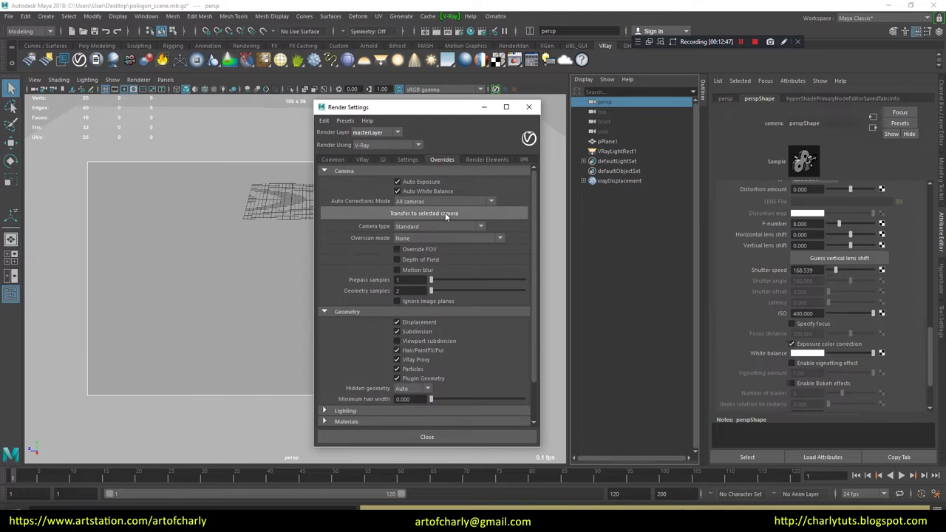
Copy the exposure values to the camera, check its ISO of 3239.466, and turn off Auto Exposure
{"action": "left_click", "coordinate": [445, 213]}
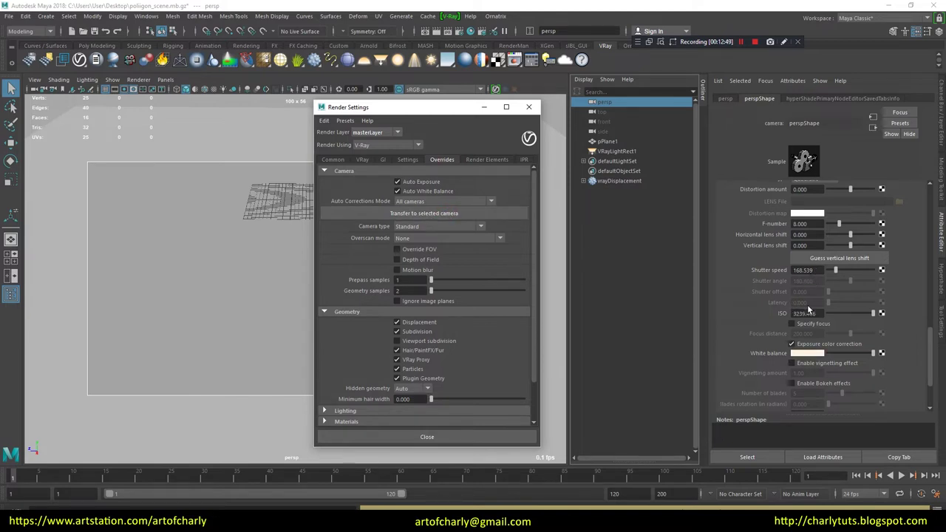
{"action": "left_click", "coordinate": [813, 271]}
{"action": "left_click", "coordinate": [809, 313]}
{"action": "left_click_drag", "start_coordinate": [819, 313], "coordinate": [749, 323]}
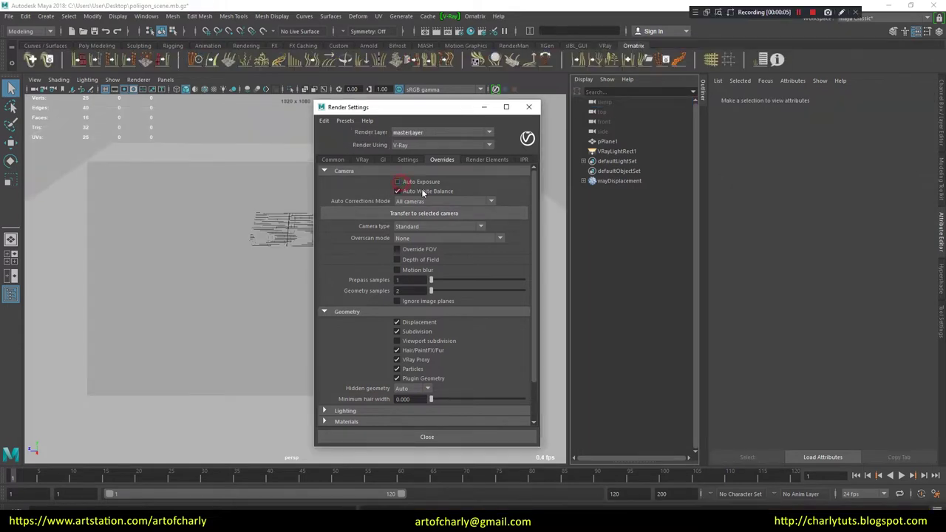
{"action": "left_click", "coordinate": [397, 181]}
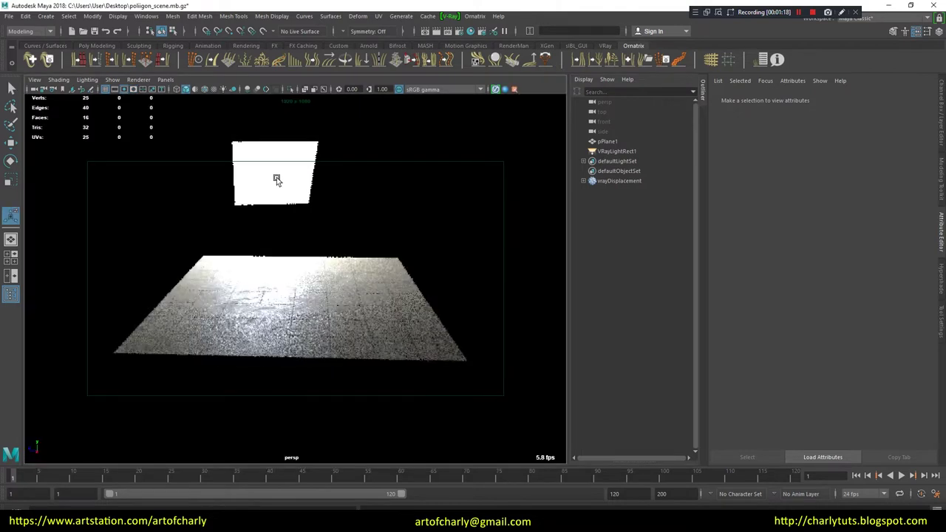
Replace VRayLightRect1 with a raised V-Ray sphere light of radius 10 and 100 Watts
{"action": "left_click", "coordinate": [274, 179]}
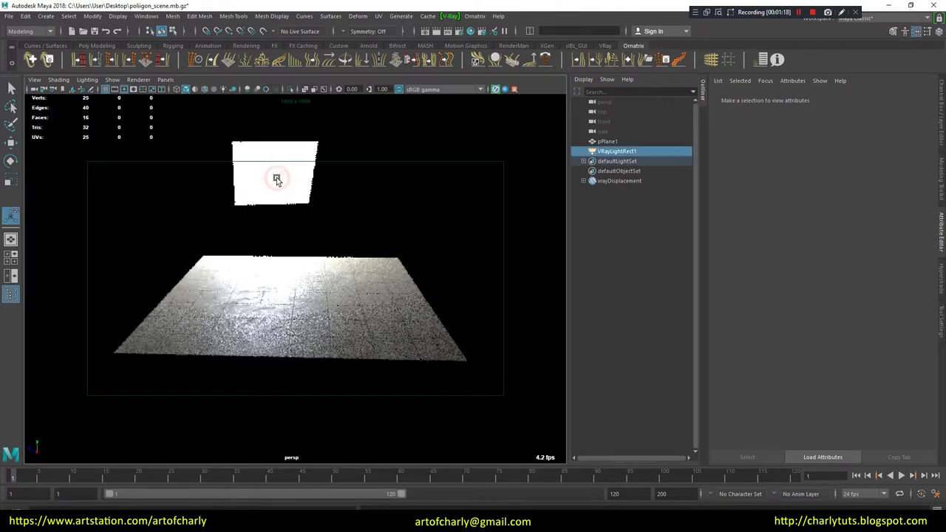
{"action": "key", "text": "Delete"}
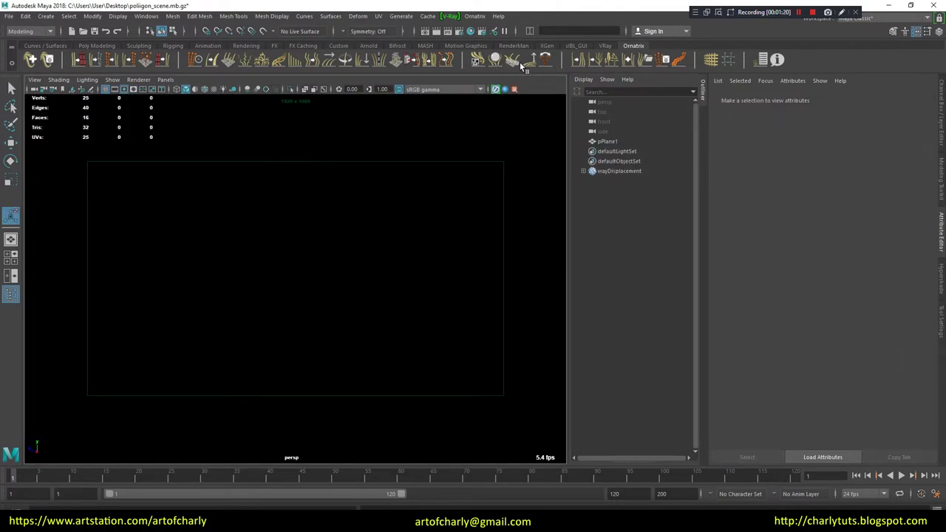
{"action": "left_click", "coordinate": [451, 15]}
{"action": "mouse_move", "coordinate": [461, 56]}
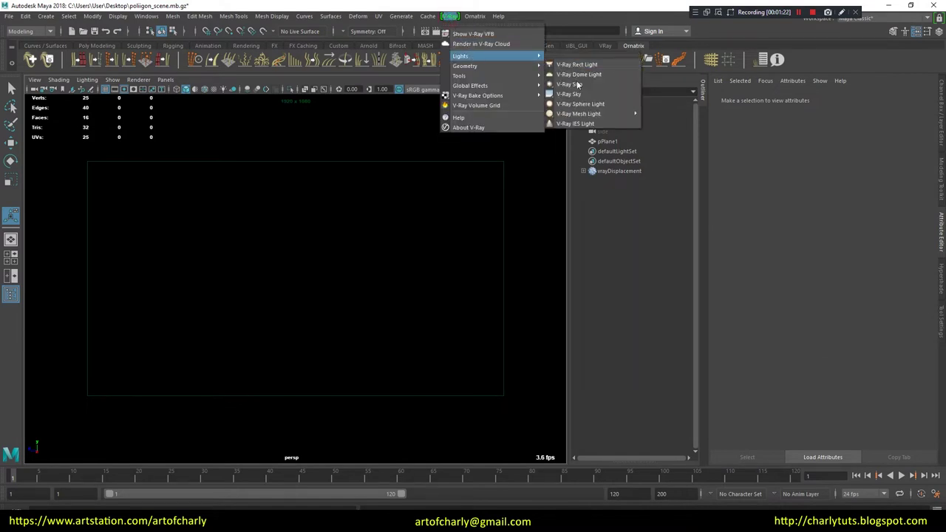
{"action": "left_click", "coordinate": [584, 103]}
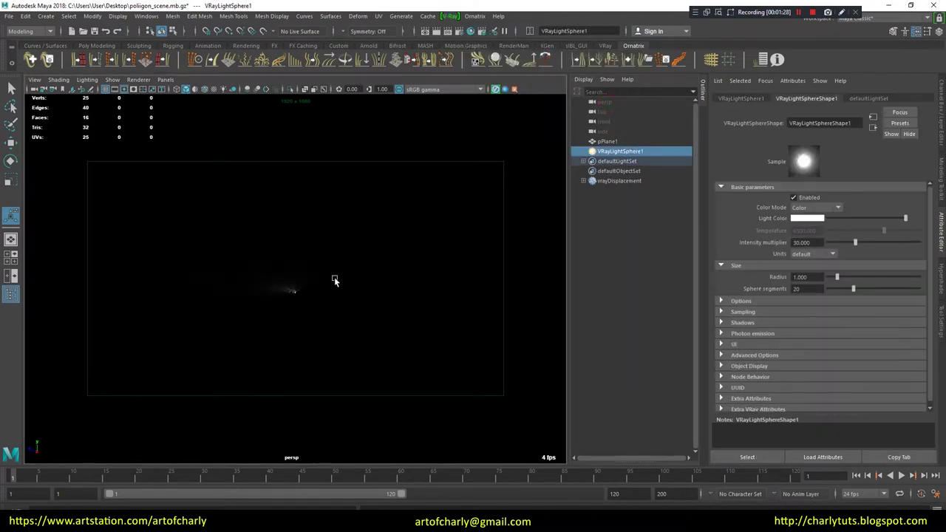
{"action": "type", "text": "10"}
{"action": "key", "text": "Return"}
{"action": "left_click_drag", "start_coordinate": [294, 185], "coordinate": [303, 144]}
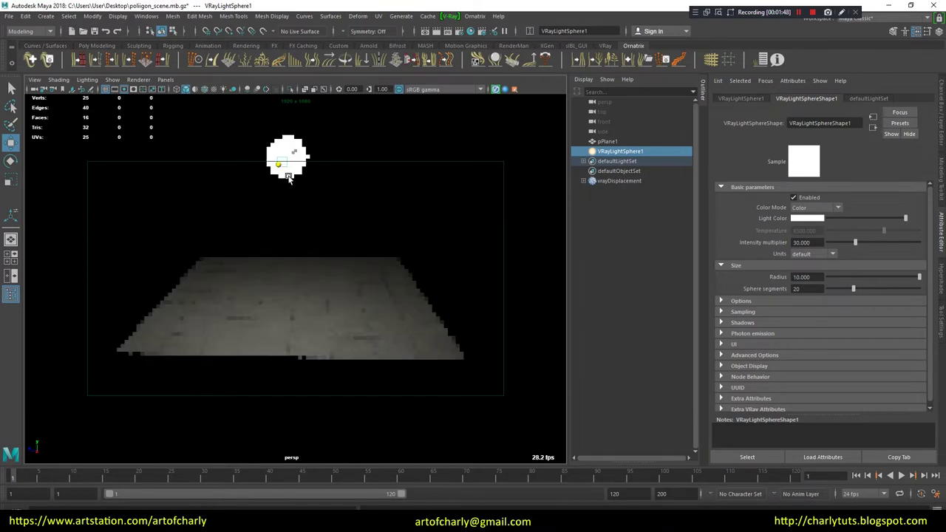
{"action": "left_click", "coordinate": [813, 254]}
{"action": "left_click", "coordinate": [805, 275]}
{"action": "left_click", "coordinate": [806, 243]}
{"action": "type", "text": "100"}
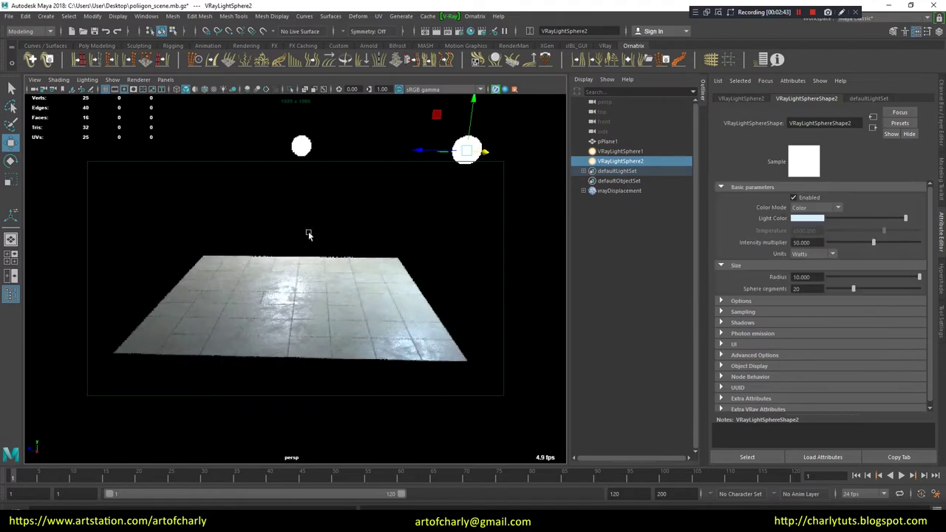
Arrange the sphere lights, moving the light-blue one left and the red one down-right
{"action": "left_click_drag", "start_coordinate": [430, 157], "coordinate": [133, 159]}
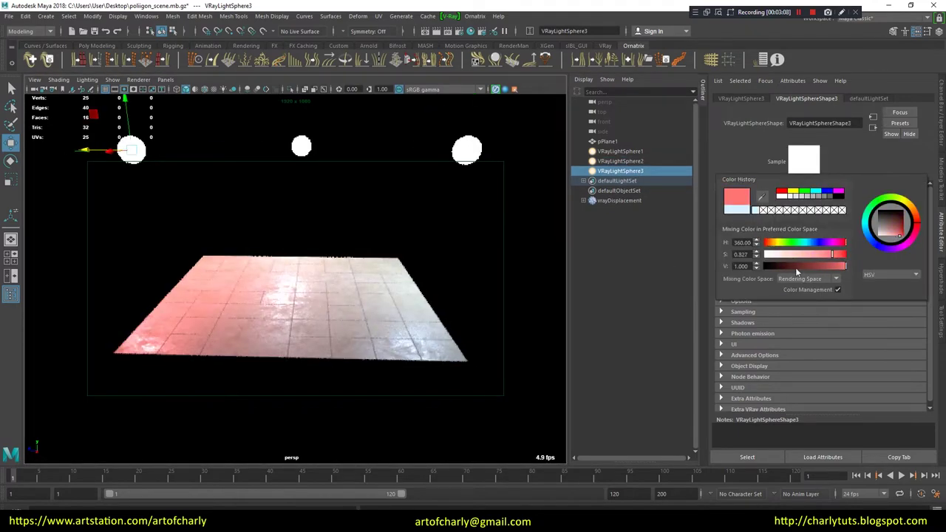
{"action": "left_click", "coordinate": [477, 152]}
{"action": "left_click_drag", "start_coordinate": [487, 153], "coordinate": [469, 153]}
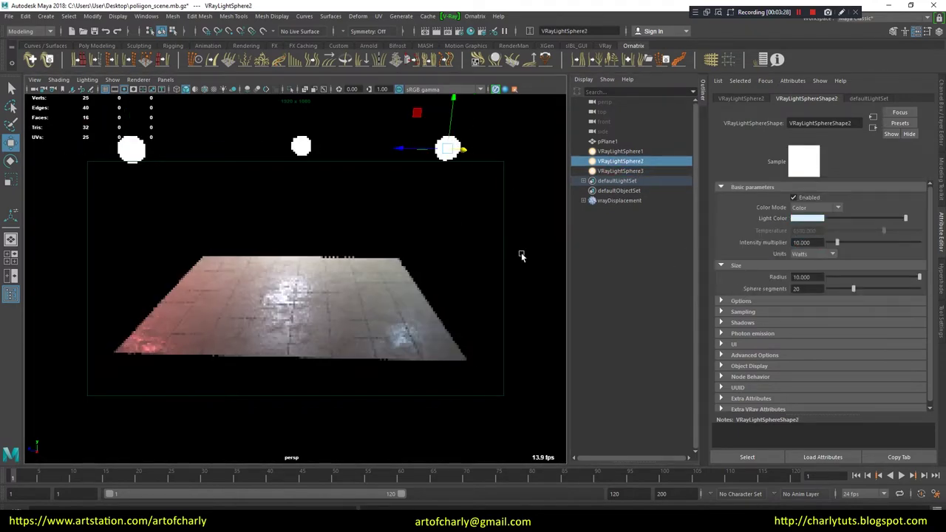
{"action": "left_click", "coordinate": [132, 150]}
{"action": "left_click_drag", "start_coordinate": [131, 150], "coordinate": [150, 190]}
{"action": "key", "text": "q"}
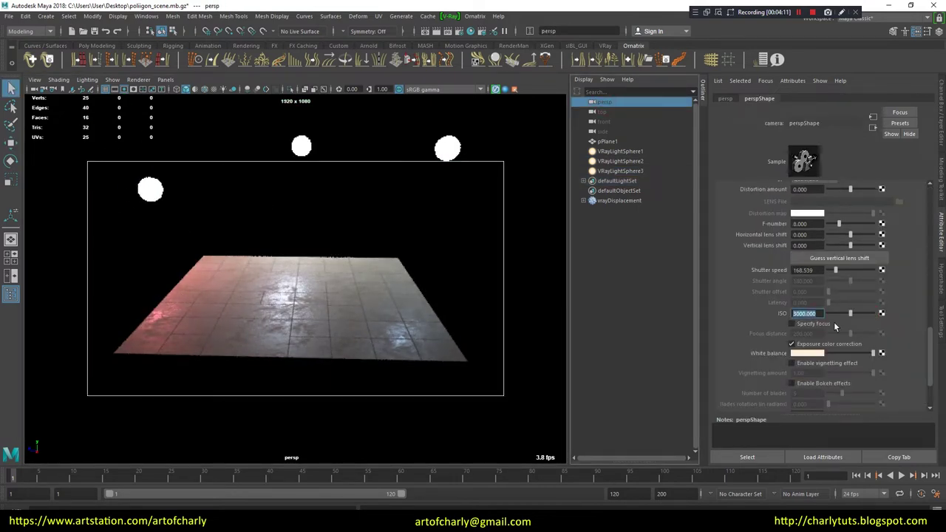
Set the camera ISO to 2500 and move the view close to the floor
{"action": "type", "text": "2500"}
{"action": "key", "text": "Return"}
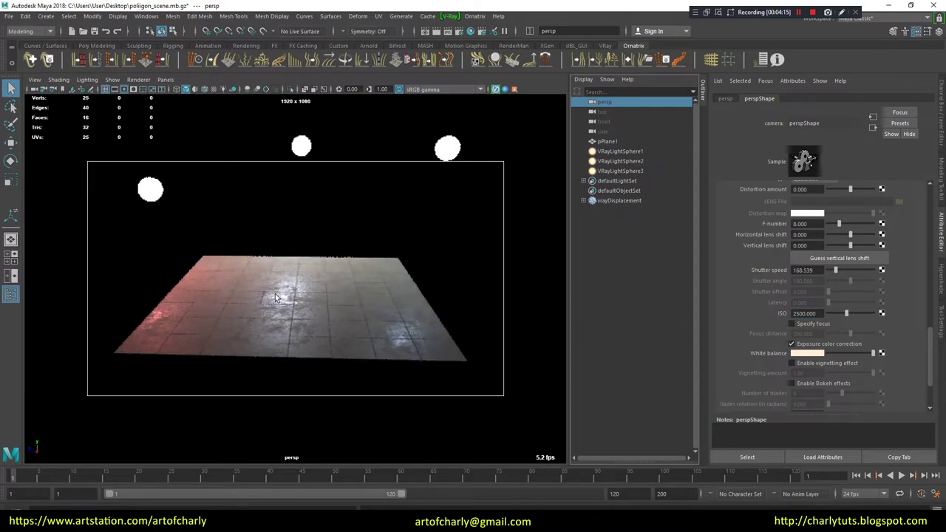
{"action": "mouse_move", "coordinate": [318, 281]}
{"action": "right_mouse_down", "text": "alt"}
{"action": "mouse_move", "coordinate": [376, 262]}
{"action": "mouse_move", "coordinate": [382, 311]}
{"action": "mouse_move", "coordinate": [374, 222]}
{"action": "right_mouse_up", "text": "alt"}
Enlarge pPlane1's width and height in the polyPlane1 settings
{"action": "left_click", "coordinate": [366, 274]}
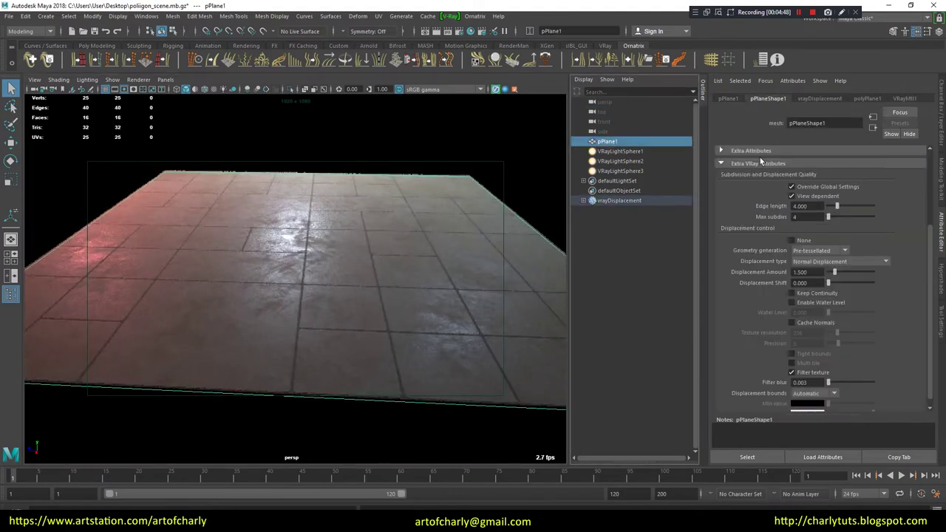
{"action": "left_click", "coordinate": [867, 99]}
{"action": "mouse_move", "coordinate": [877, 163]}
{"action": "left_mouse_down"}
{"action": "mouse_move", "coordinate": [911, 163]}
{"action": "mouse_move", "coordinate": [912, 174]}
{"action": "left_mouse_up"}
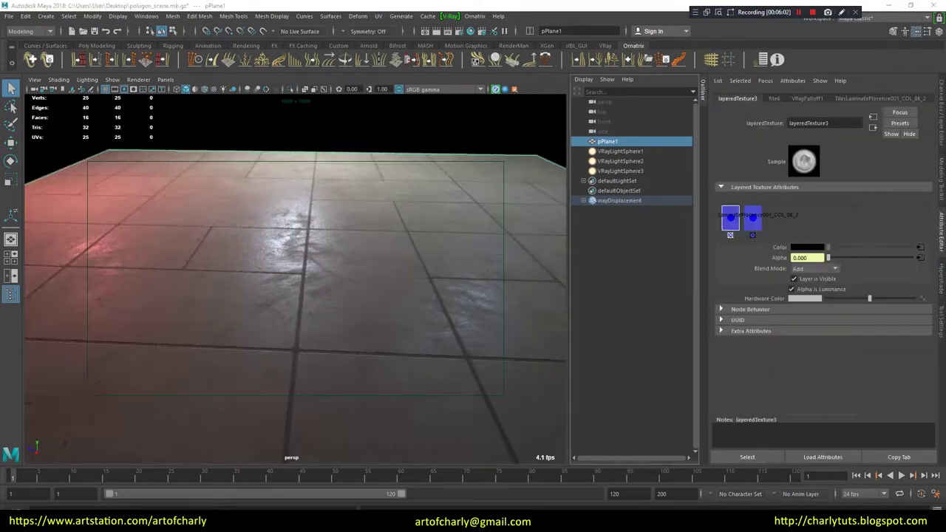
Set place2dTexture4 Repeat UV to 3 by 3 and bring up the Hypershade node graph
{"action": "double_click", "coordinate": [803, 274]}
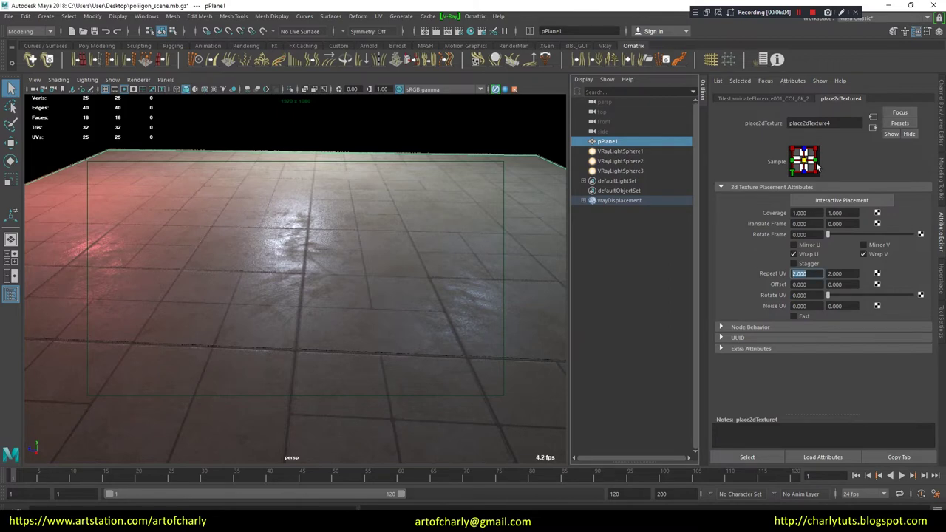
{"action": "type", "text": "3.000"}
{"action": "key", "text": "Return"}
{"action": "double_click", "coordinate": [847, 273]}
{"action": "type", "text": "3"}
{"action": "key", "text": "Return"}
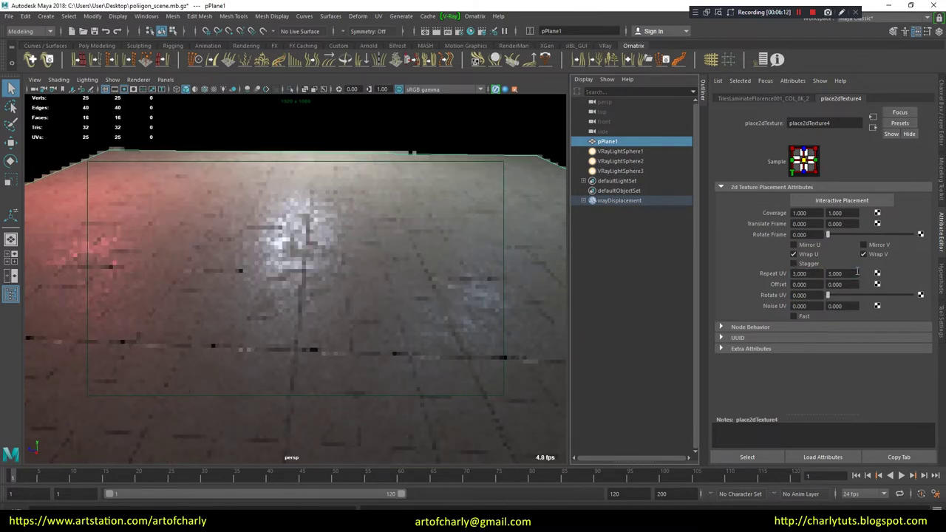
{"action": "left_click", "coordinate": [941, 277]}
{"action": "middle_click_drag", "start_coordinate": [867, 309], "coordinate": [871, 298], "text": "alt"}
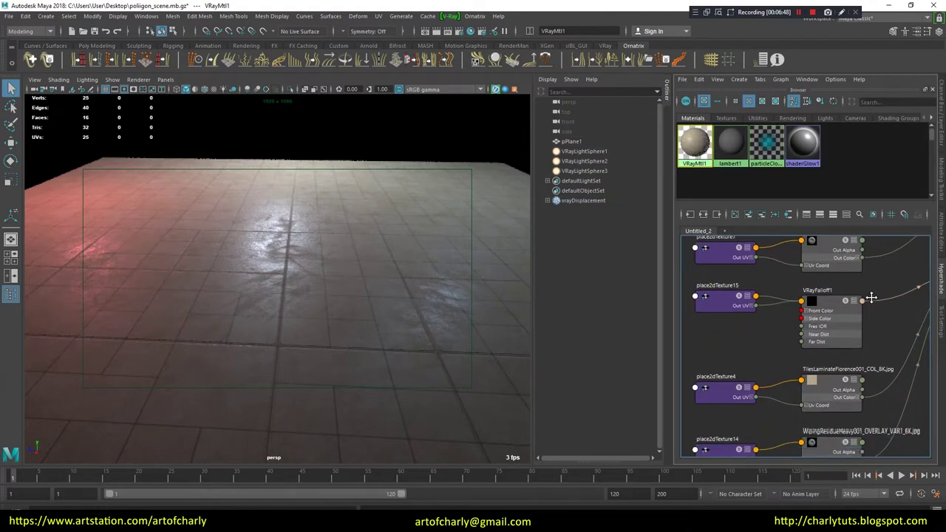
Move place2dTexture4 beside the texture nodes and list its output attributes
{"action": "scroll", "coordinate": [730, 353], "scroll_direction": "down", "scroll_amount": 3}
{"action": "scroll", "coordinate": [730, 353], "scroll_direction": "down", "scroll_amount": 3}
{"action": "left_click_drag", "start_coordinate": [823, 359], "coordinate": [703, 358]}
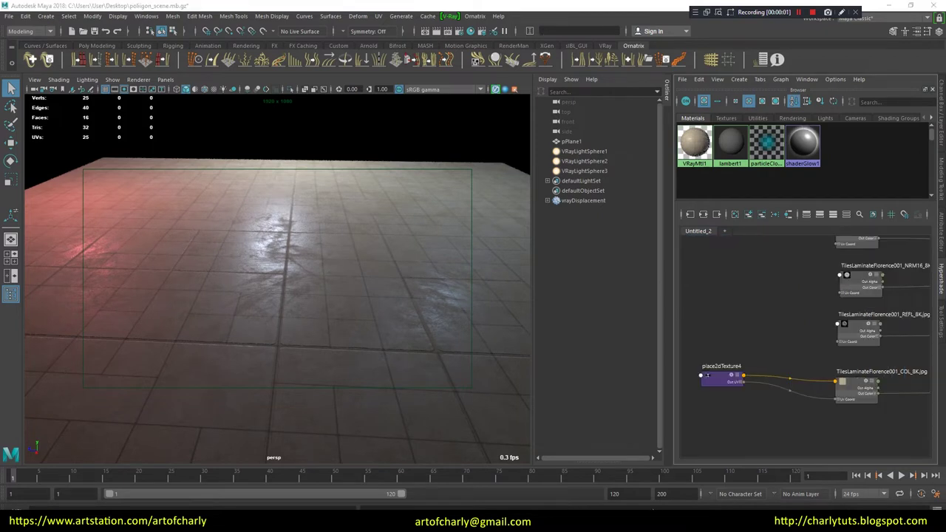
{"action": "left_click", "coordinate": [727, 384]}
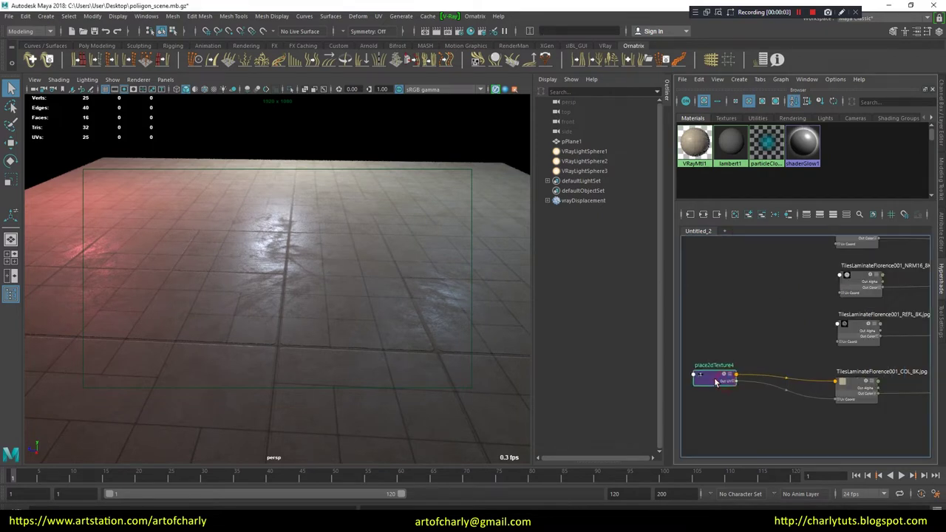
{"action": "middle_click_drag", "start_coordinate": [737, 342], "coordinate": [733, 369], "text": "alt"}
{"action": "left_click", "coordinate": [732, 368]}
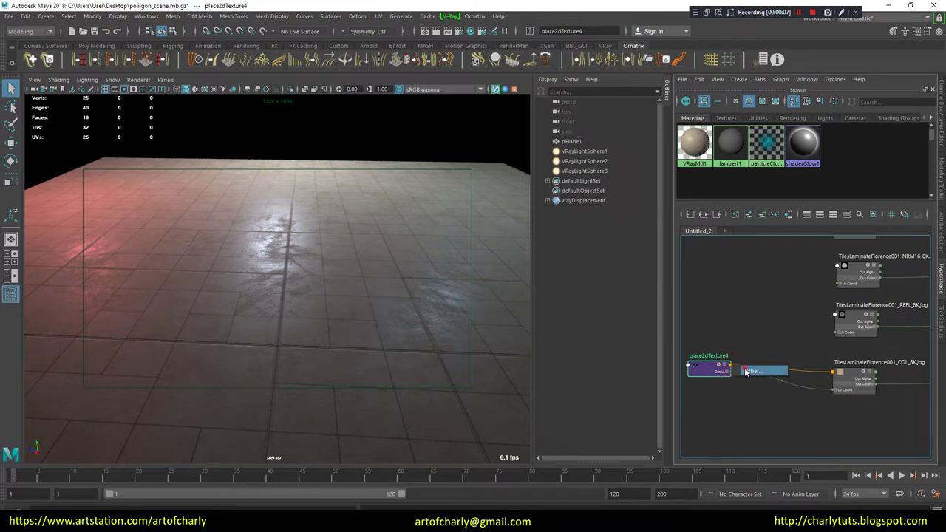
{"action": "left_click", "coordinate": [384, 123]}
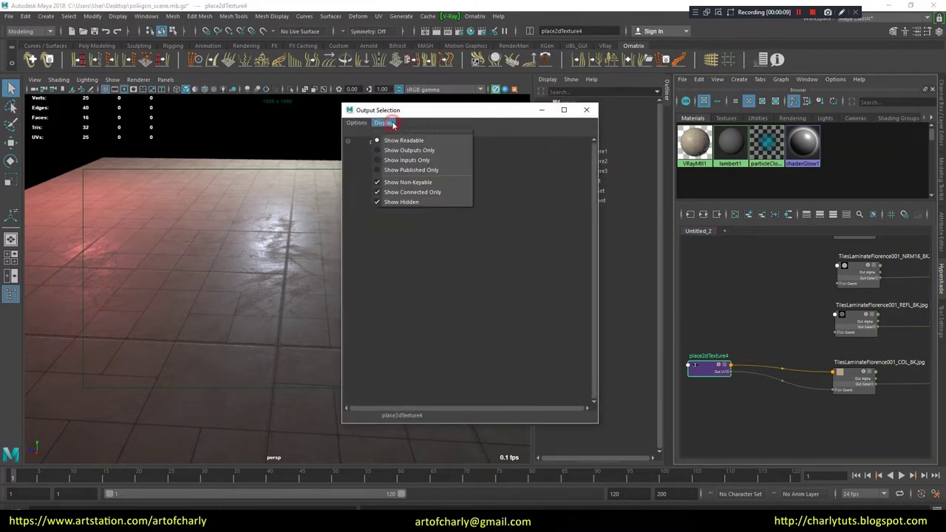
{"action": "left_click", "coordinate": [409, 171]}
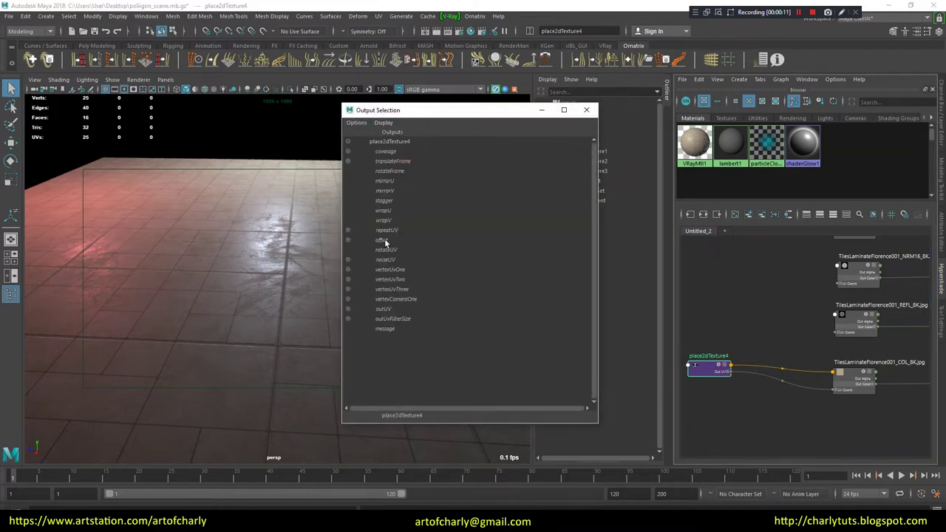
Connect place2dTexture4's UV output to the REFL texture's UV coordinates
{"action": "left_click", "coordinate": [394, 231]}
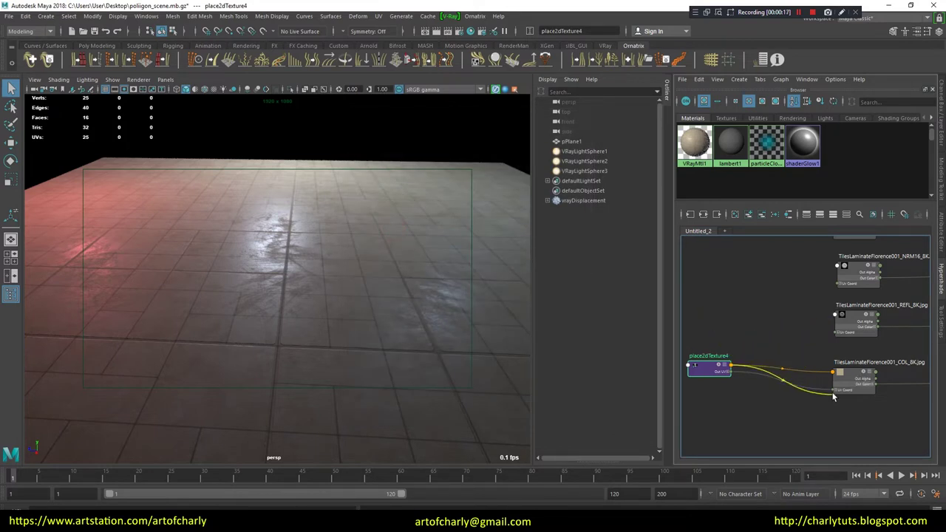
{"action": "left_click", "coordinate": [835, 316]}
{"action": "left_click", "coordinate": [371, 301]}
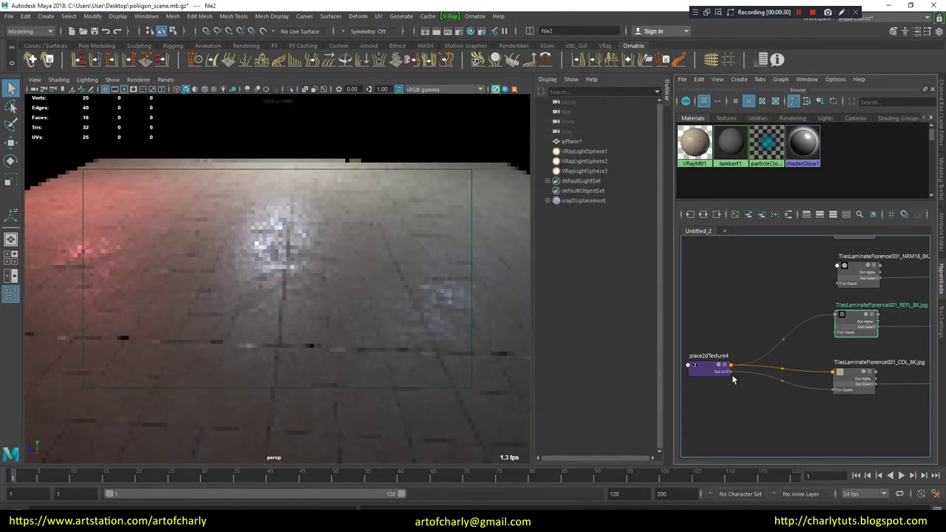
{"action": "left_click_drag", "start_coordinate": [731, 371], "coordinate": [837, 332]}
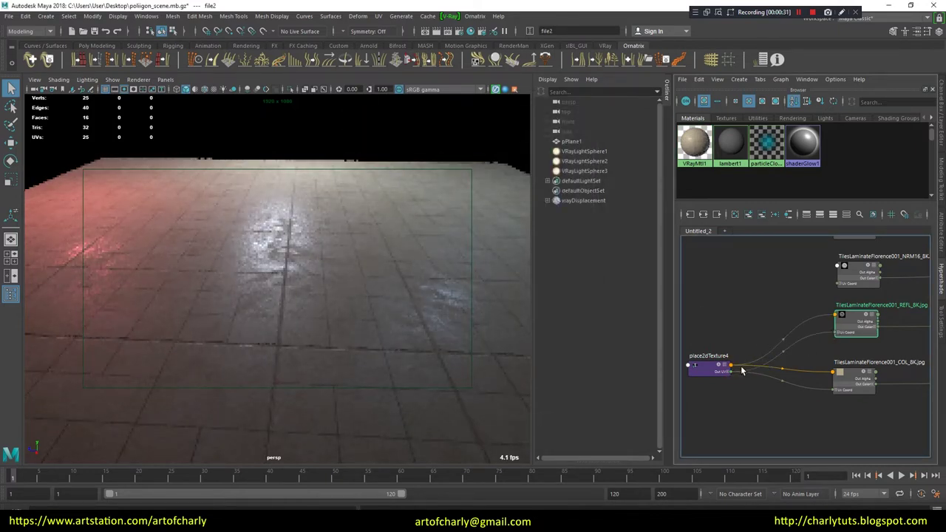
Link place2dTexture4 to the NRM texture's UV coordinates and start connecting it to GLOSS
{"action": "left_click_drag", "start_coordinate": [731, 371], "coordinate": [838, 287]}
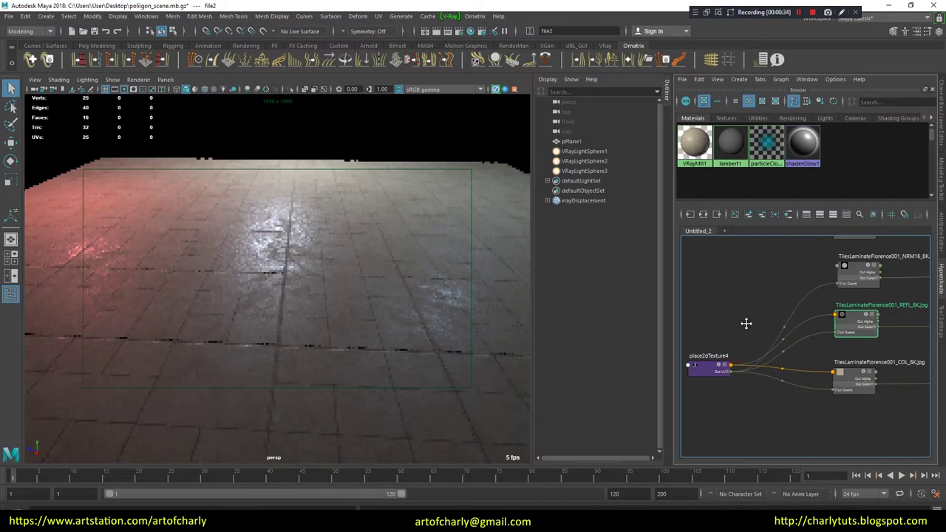
{"action": "middle_click_drag", "start_coordinate": [744, 322], "coordinate": [744, 372], "text": "alt"}
{"action": "left_click", "coordinate": [724, 377]}
{"action": "left_click", "coordinate": [383, 122]}
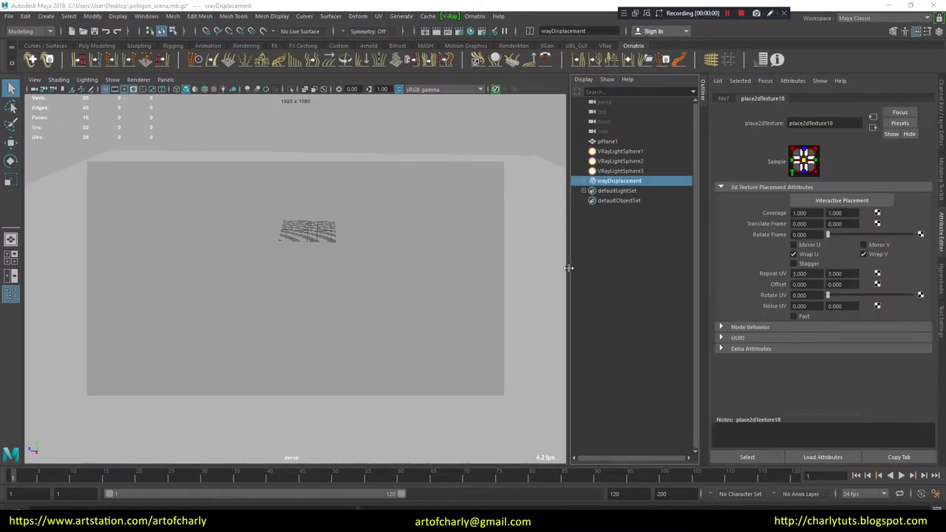
Review the vrayDisplacement and place2dTexture18 settings, then select pPlane1 and submit to V-Ray Cloud
{"action": "left_click", "coordinate": [632, 182]}
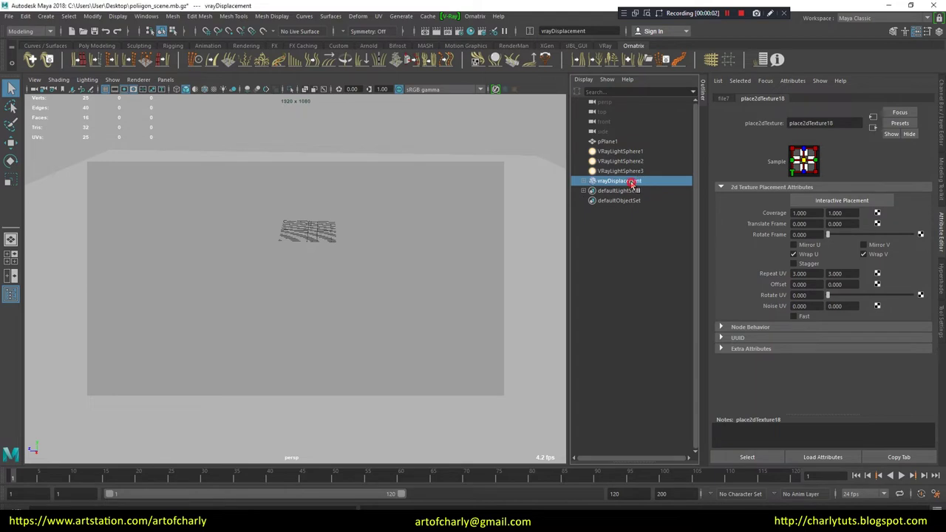
{"action": "left_click", "coordinate": [801, 98]}
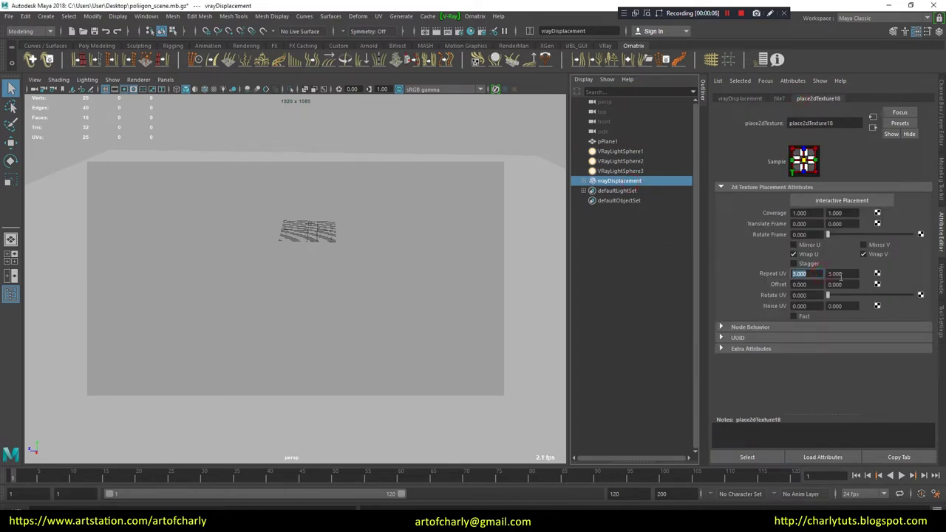
{"action": "left_click", "coordinate": [607, 142]}
{"action": "left_click", "coordinate": [605, 45]}
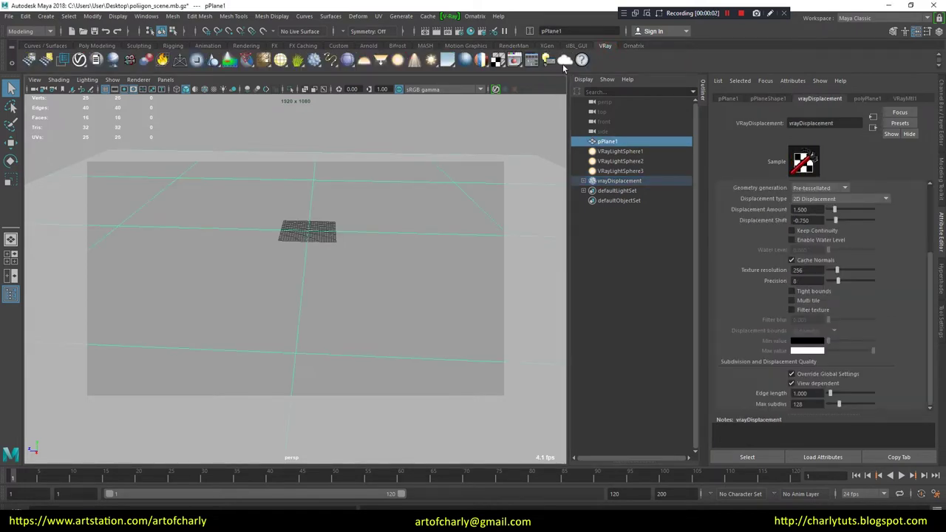
{"action": "left_click", "coordinate": [565, 62]}
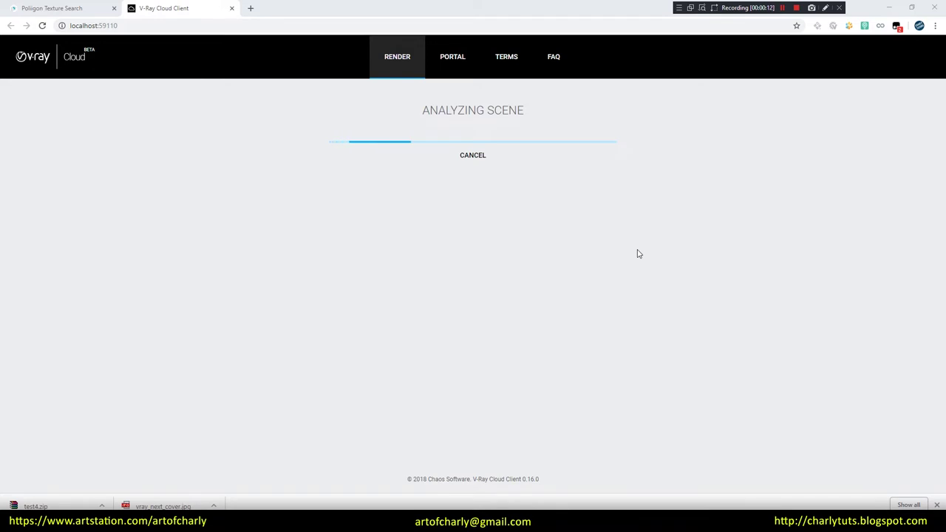
Submit the cloud job under project poligon_scene.mb with the job renamed 'ts'
{"action": "left_click", "coordinate": [488, 208]}
{"action": "left_click", "coordinate": [366, 234]}
{"action": "triple_click", "coordinate": [380, 163]}
{"action": "type", "text": "ts3"}
{"action": "left_click", "coordinate": [571, 419]}
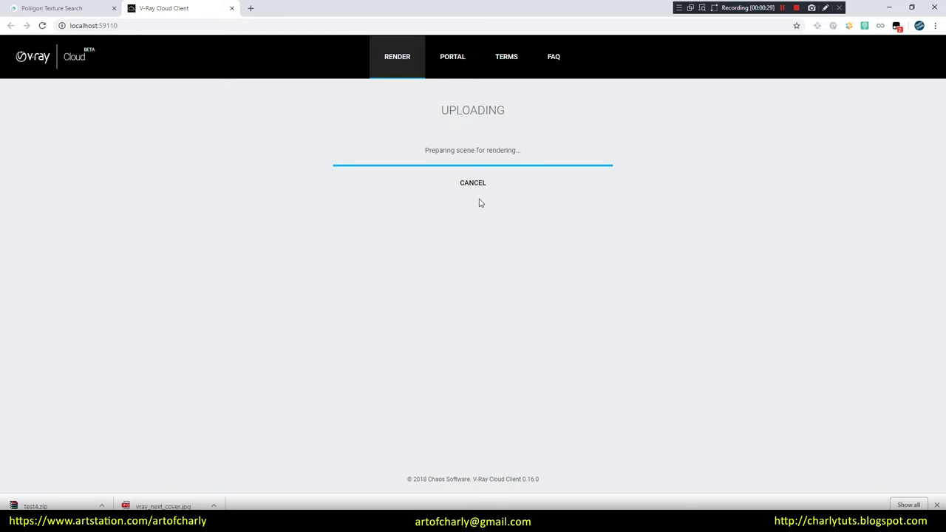
Open the completed job and view the 1920×1080 render at actual size, then fitted
{"action": "left_click", "coordinate": [476, 176]}
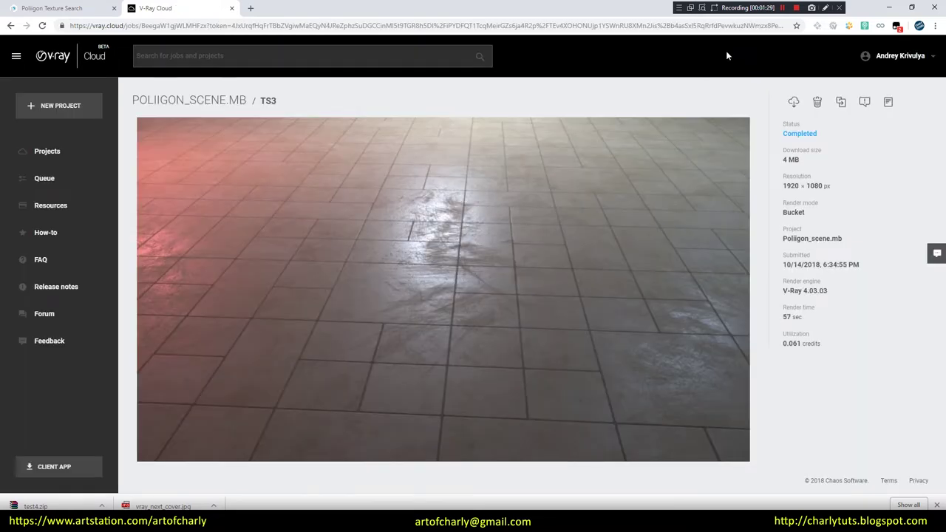
{"action": "left_click", "coordinate": [402, 282]}
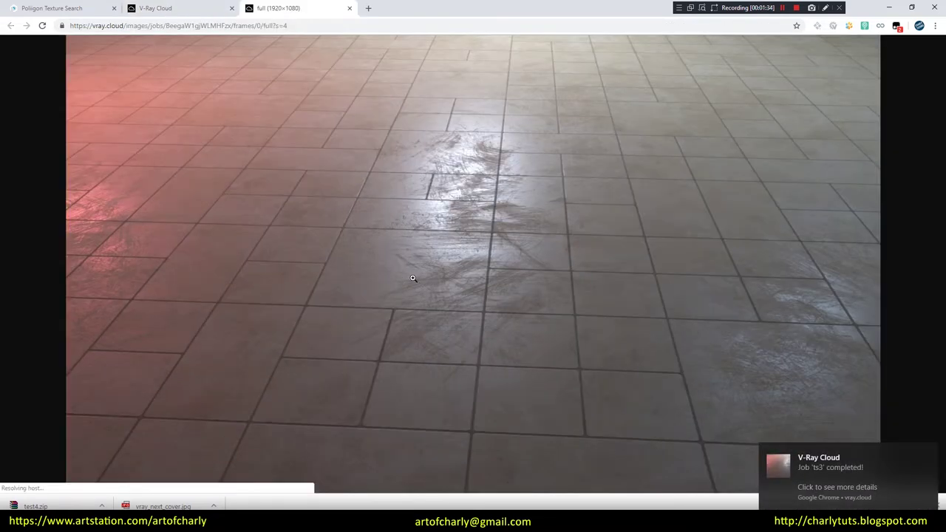
{"action": "left_click", "coordinate": [326, 292]}
{"action": "left_click", "coordinate": [287, 363]}
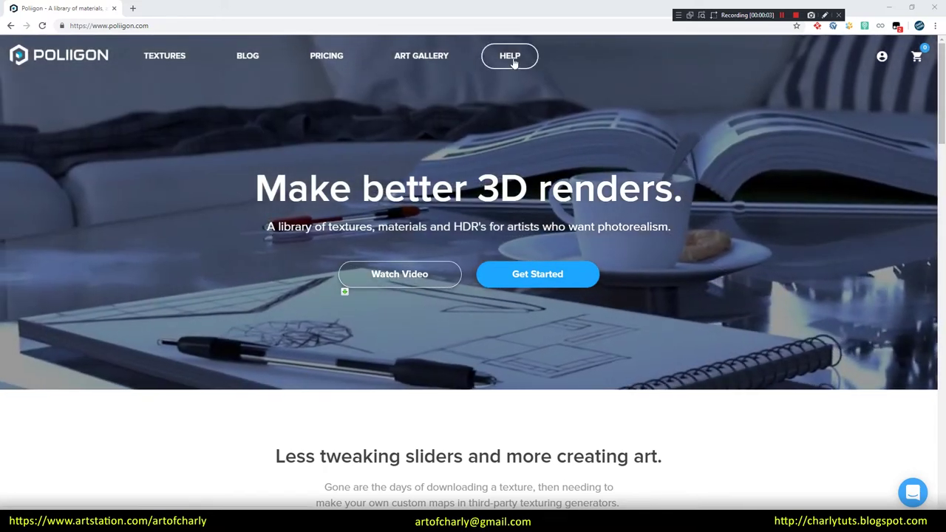
Browse the Poliigon help centre's Tools and Add-ons collection
{"action": "left_click", "coordinate": [514, 63]}
{"action": "left_click", "coordinate": [381, 196]}
{"action": "scroll", "coordinate": [411, 332], "scroll_direction": "down", "scroll_amount": 3}
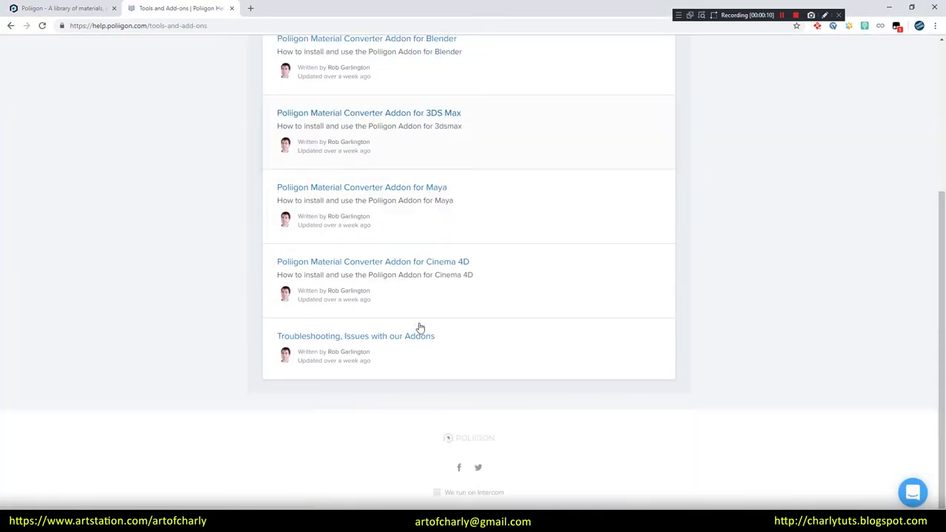
{"action": "scroll", "coordinate": [420, 332], "scroll_direction": "up", "scroll_amount": 2}
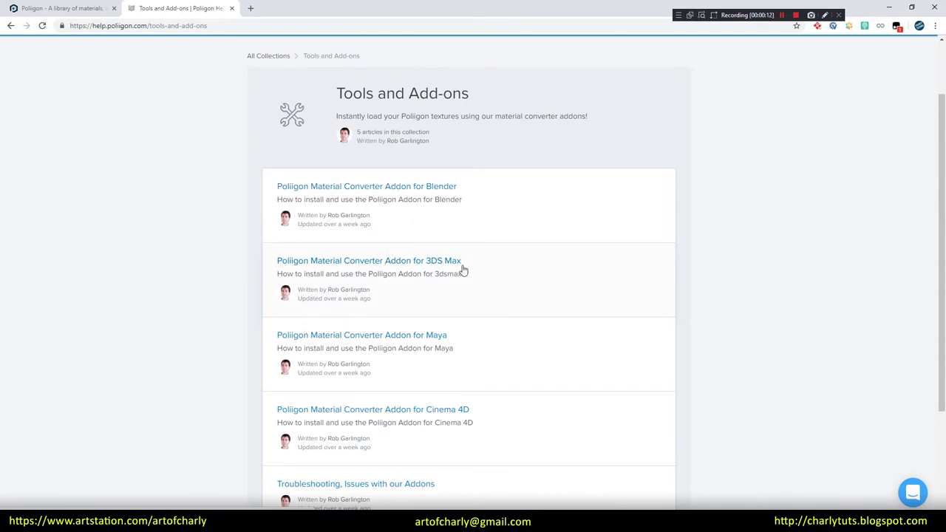
{"action": "scroll", "coordinate": [481, 245], "scroll_direction": "down", "scroll_amount": 2}
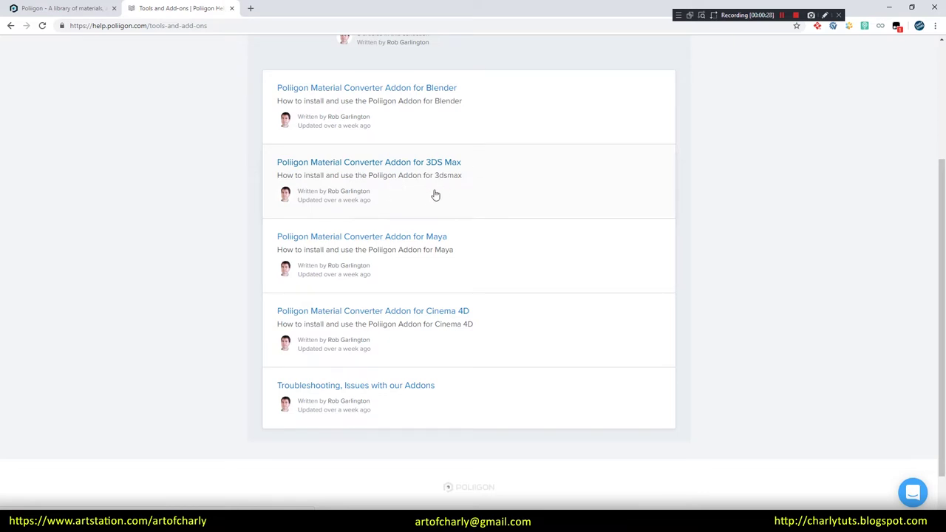
Open the Poliigon Material Converter Addon for Maya article and read its installation steps
{"action": "left_click", "coordinate": [397, 249]}
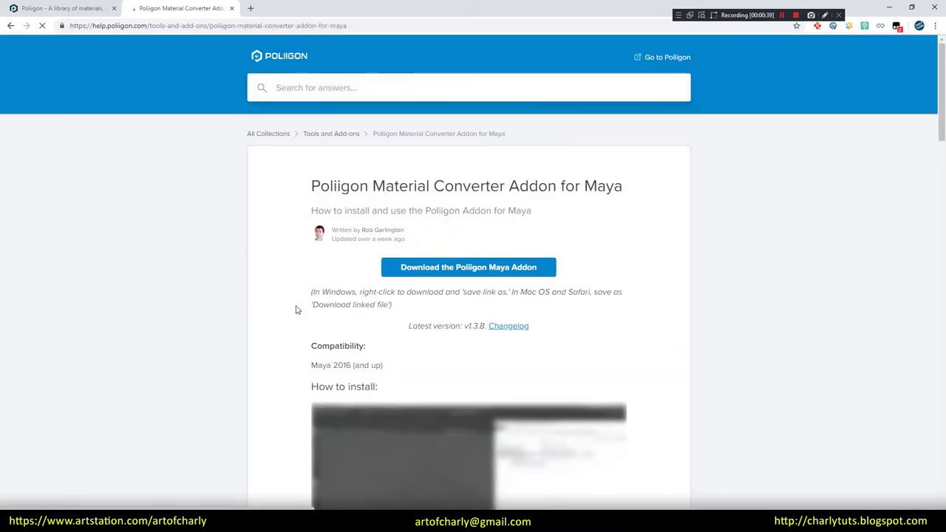
{"action": "scroll", "coordinate": [295, 318], "scroll_direction": "down", "scroll_amount": 2}
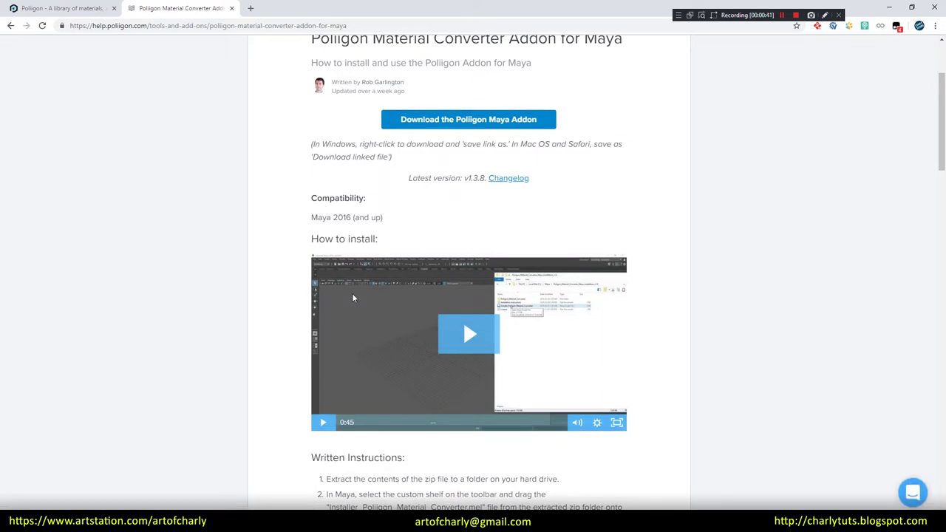
{"action": "scroll", "coordinate": [353, 298], "scroll_direction": "down", "scroll_amount": 1}
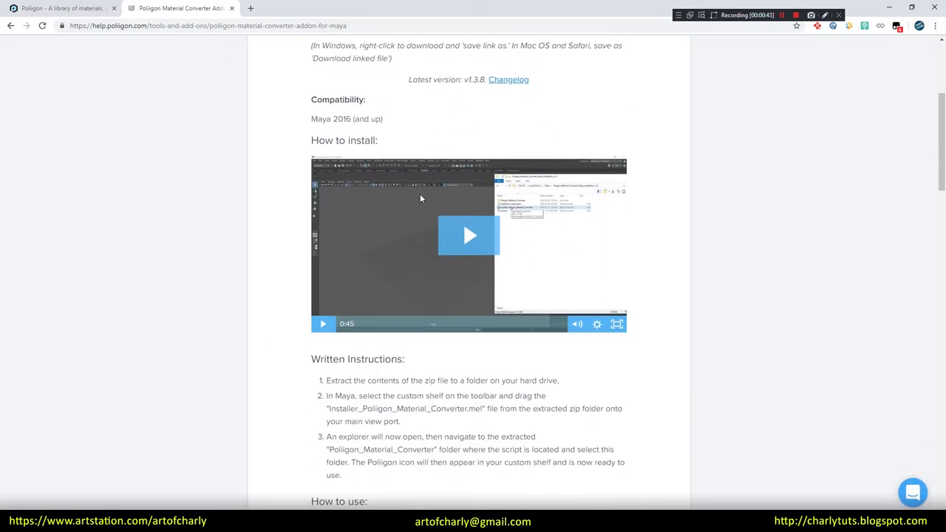
{"action": "scroll", "coordinate": [255, 244], "scroll_direction": "down", "scroll_amount": 2}
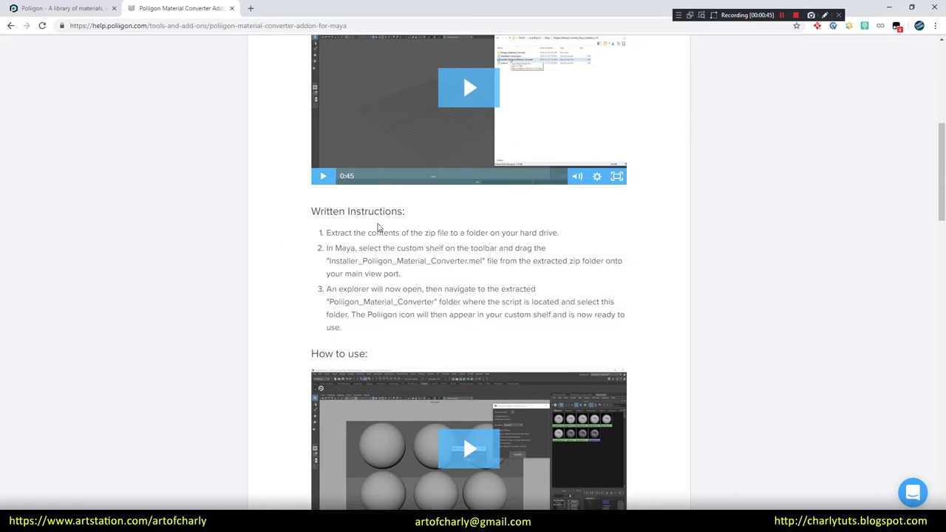
{"action": "left_click_drag", "start_coordinate": [326, 233], "coordinate": [585, 302]}
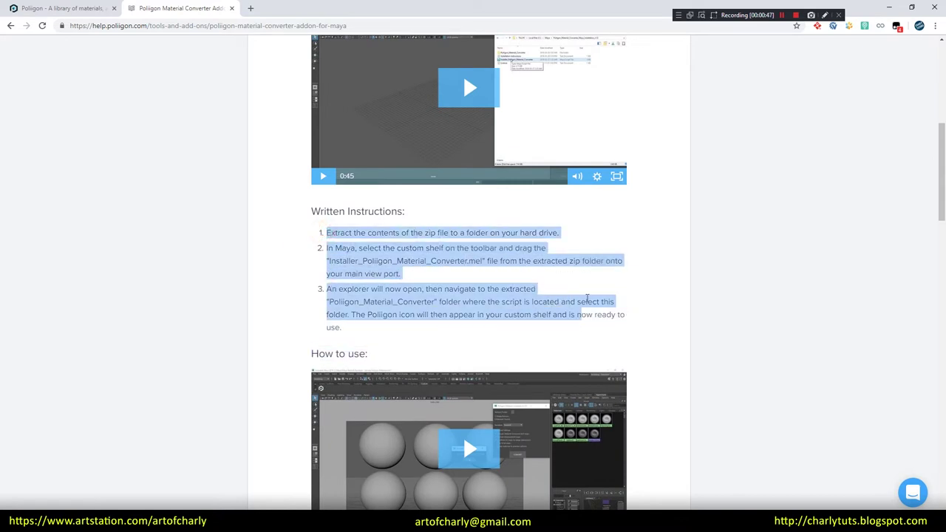
{"action": "left_click", "coordinate": [337, 247]}
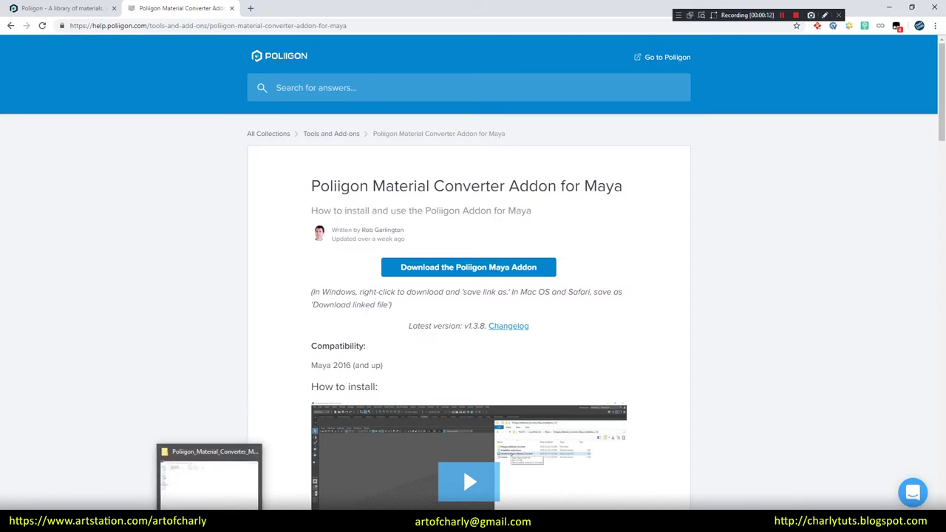
{"action": "left_click", "coordinate": [224, 492]}
{"action": "mouse_move", "coordinate": [243, 104]}
{"action": "left_mouse_down"}
{"action": "mouse_move", "coordinate": [306, 145]}
{"action": "mouse_move", "coordinate": [153, 148]}
{"action": "left_mouse_up"}
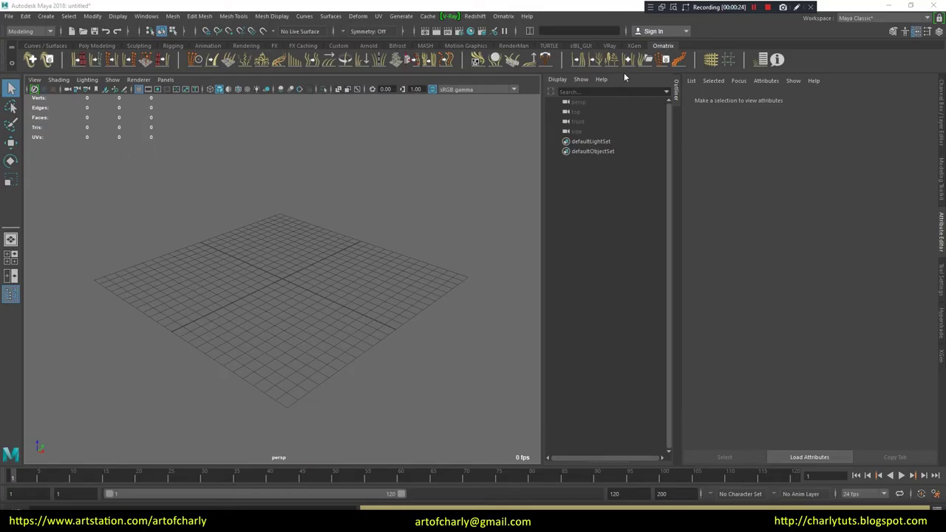
Copy the full path of the Poliigon_Material_Converter folder in File Explorer
{"action": "left_click", "coordinate": [336, 46]}
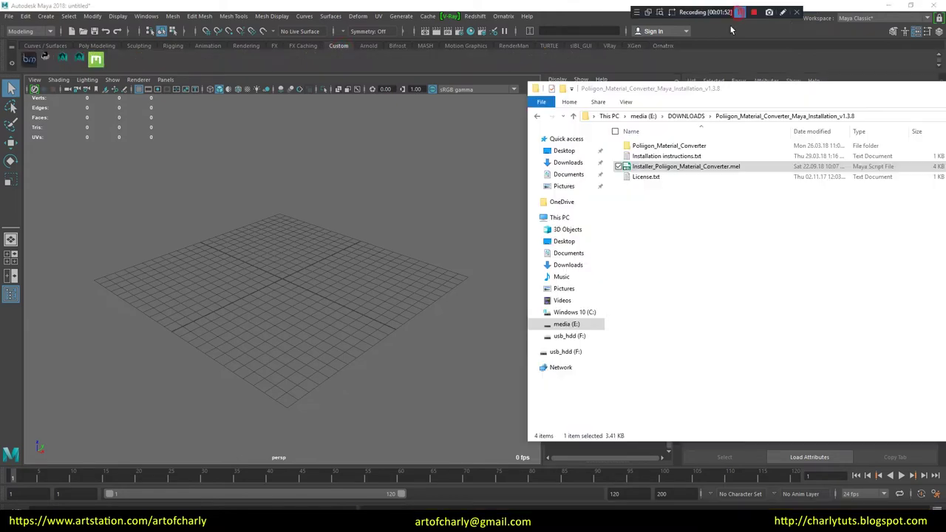
{"action": "left_click", "coordinate": [709, 225]}
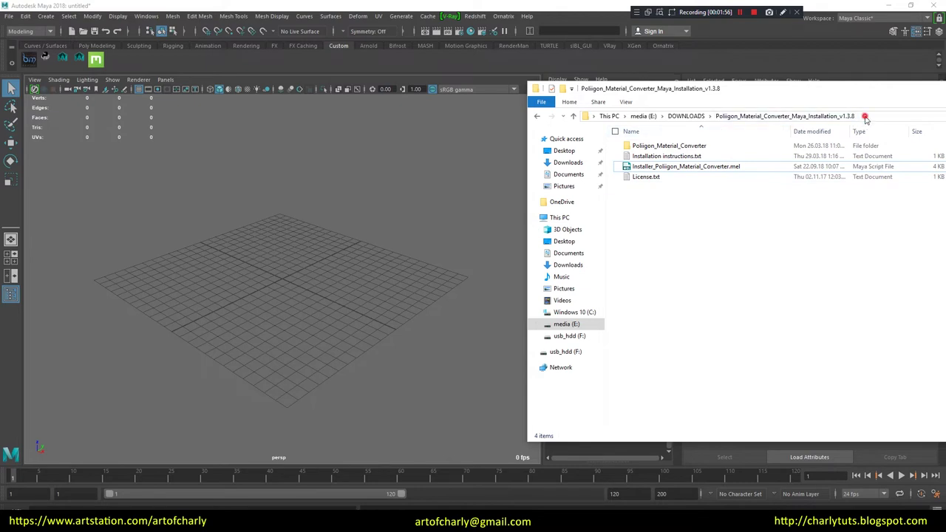
{"action": "left_click", "coordinate": [862, 117]}
{"action": "double_click", "coordinate": [682, 148]}
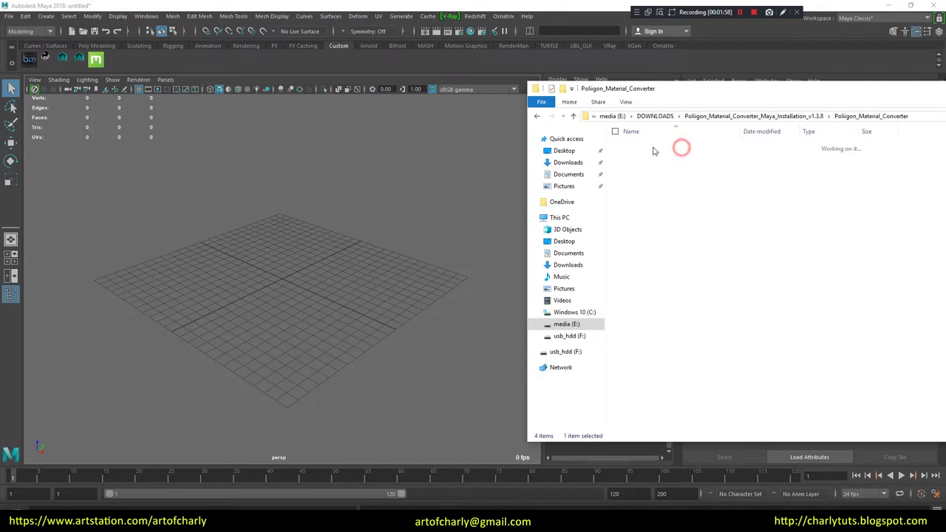
{"action": "left_click", "coordinate": [911, 115]}
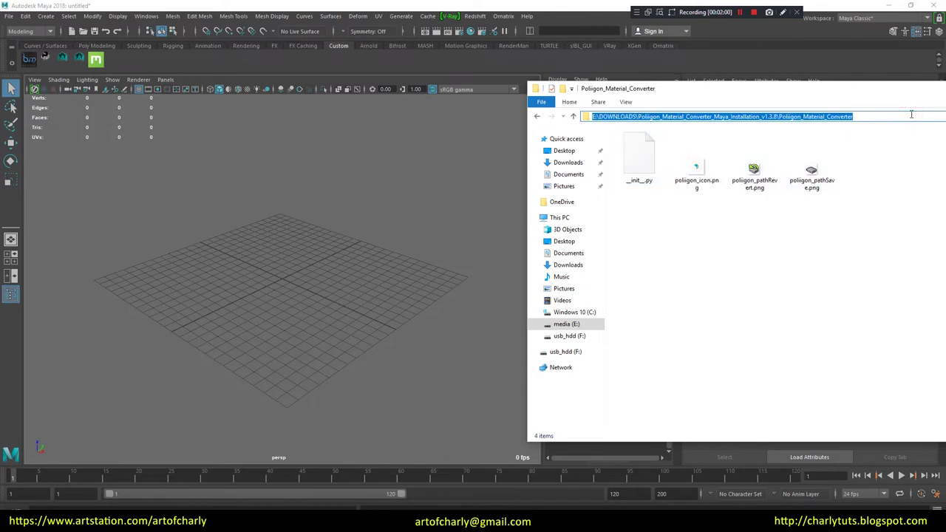
{"action": "left_click", "coordinate": [538, 116]}
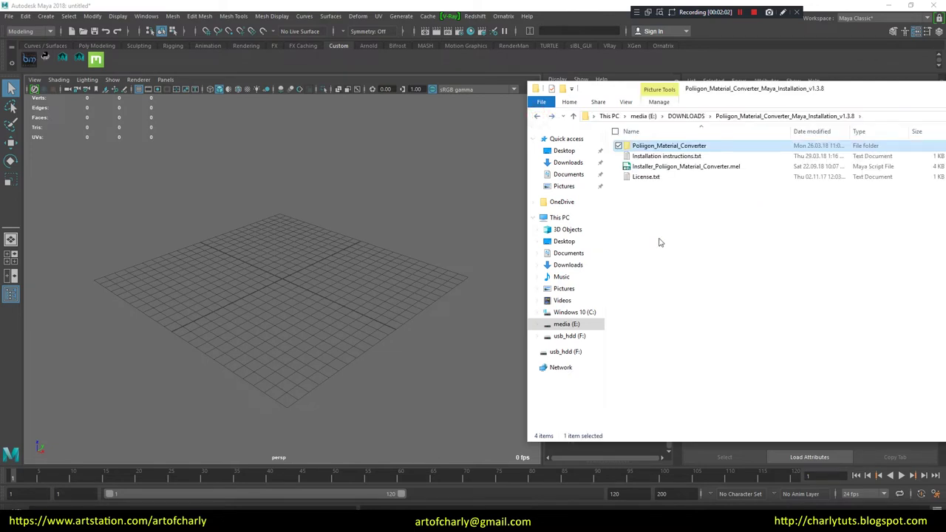
Drag Installer_Poliigon_Material_Converter.mel into Maya, paste the folder path, and launch the converter
{"action": "left_click_drag", "start_coordinate": [665, 167], "coordinate": [278, 242]}
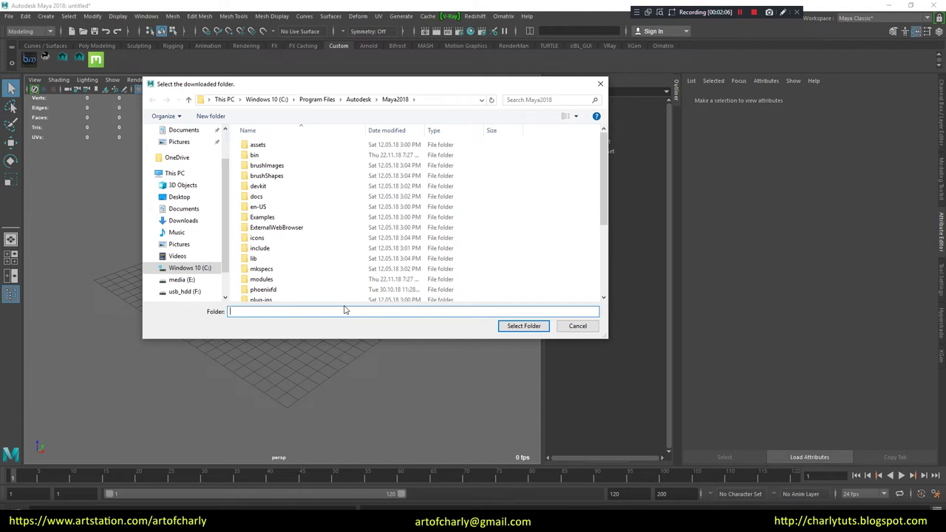
{"action": "type", "text": "E:\\DOWNLOADS\\Poliigon_Material_Converter_Maya_Installation_v1.3.8\\Poliigon_Material_Converter"}
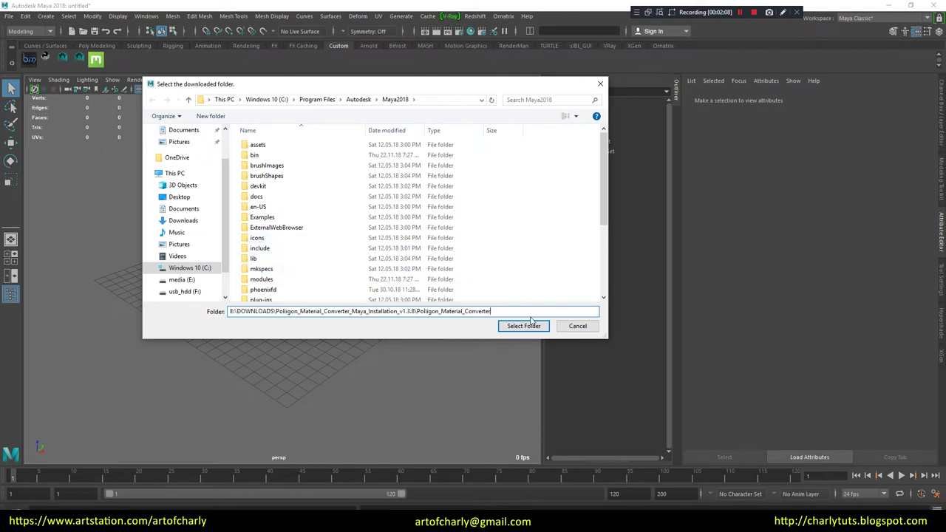
{"action": "left_click", "coordinate": [531, 327]}
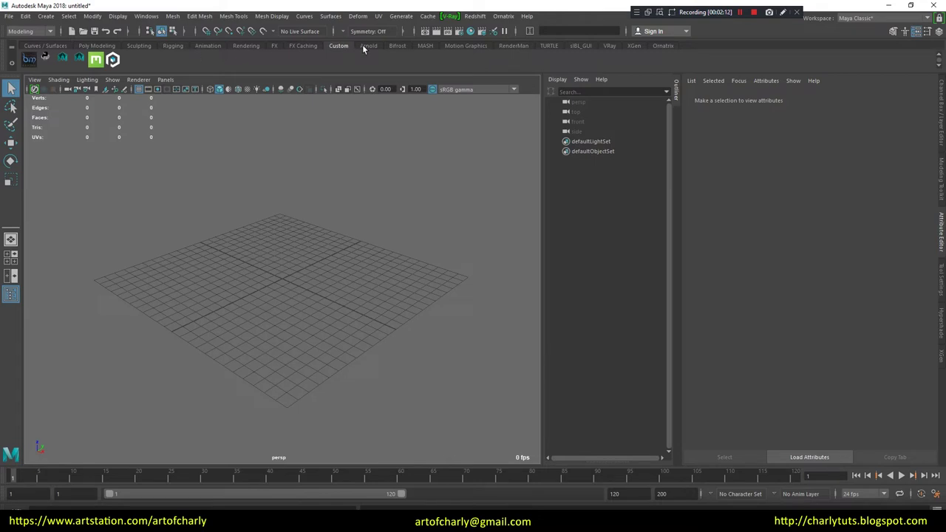
{"action": "left_click", "coordinate": [114, 59]}
Keep Arnold as the converter's renderer and expand its Advanced Settings
{"action": "left_click_drag", "start_coordinate": [274, 95], "coordinate": [244, 100]}
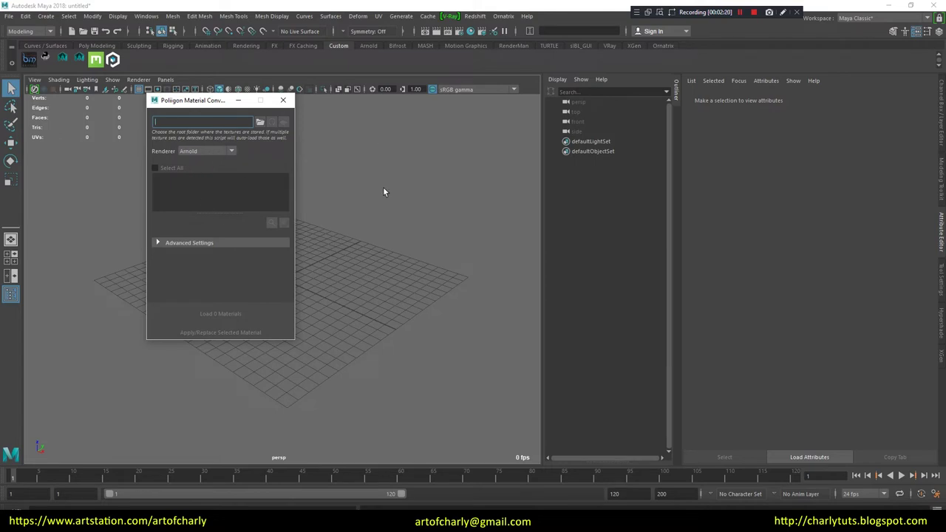
{"action": "left_click", "coordinate": [232, 151]}
{"action": "left_click", "coordinate": [170, 157]}
{"action": "left_click", "coordinate": [189, 243]}
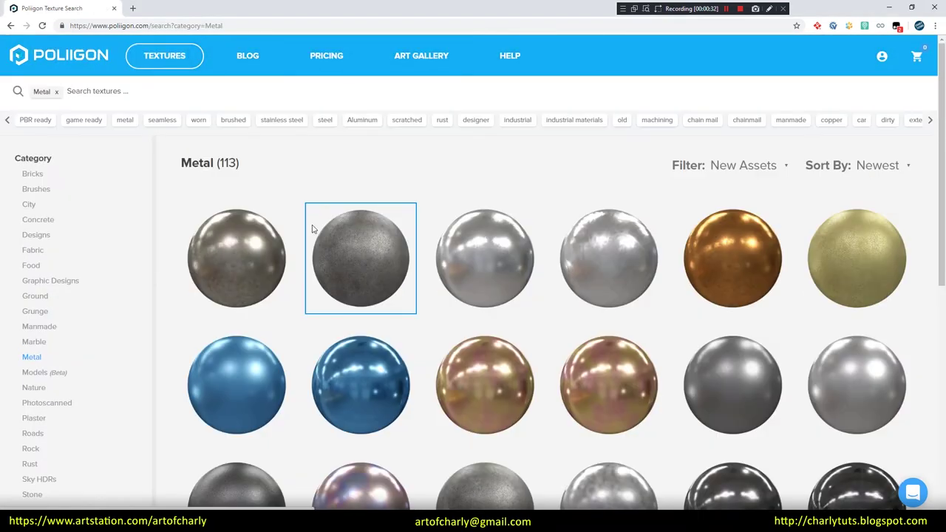
Download Metal Copper Dirty 001 with the Specular workflow at 4096 X 4096
{"action": "mouse_move", "coordinate": [732, 258]}
{"action": "left_click", "coordinate": [731, 244]}
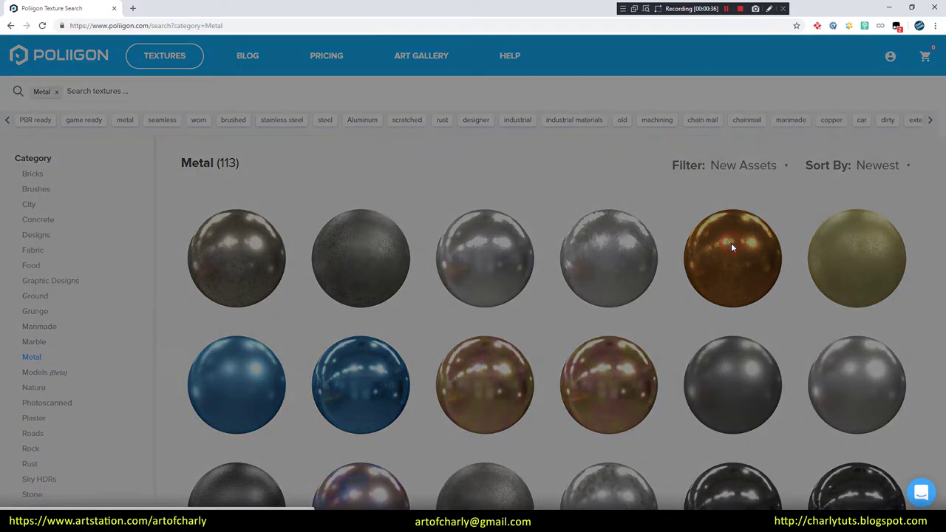
{"action": "left_click", "coordinate": [240, 168]}
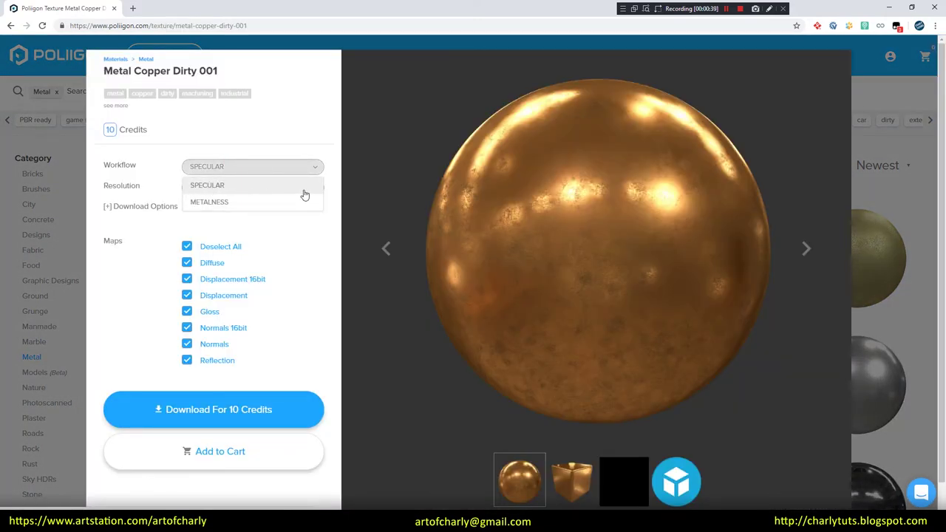
{"action": "left_click", "coordinate": [262, 187]}
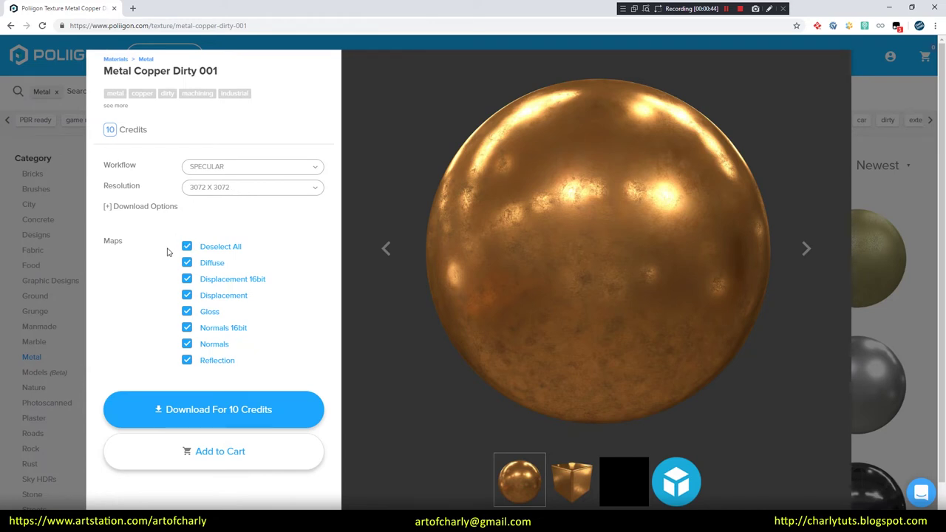
{"action": "left_click", "coordinate": [215, 189]}
{"action": "left_click", "coordinate": [218, 256]}
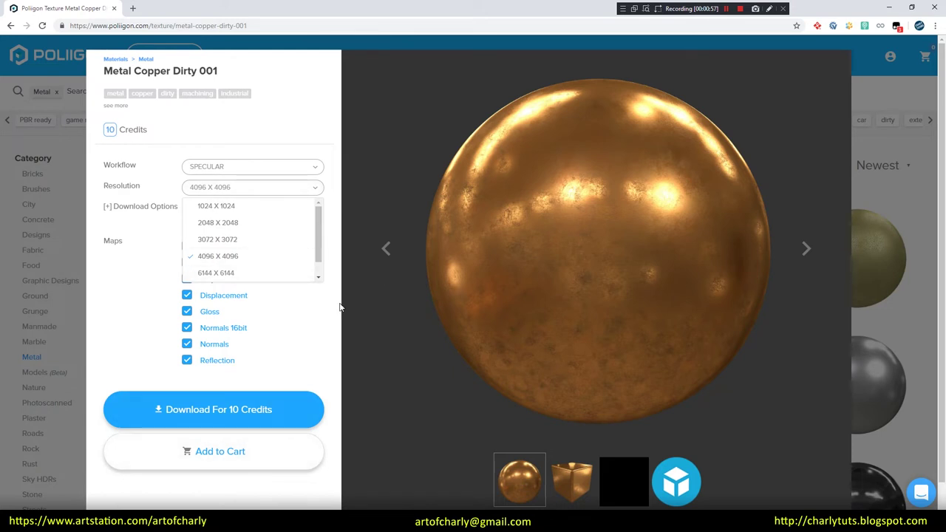
{"action": "left_click", "coordinate": [326, 311]}
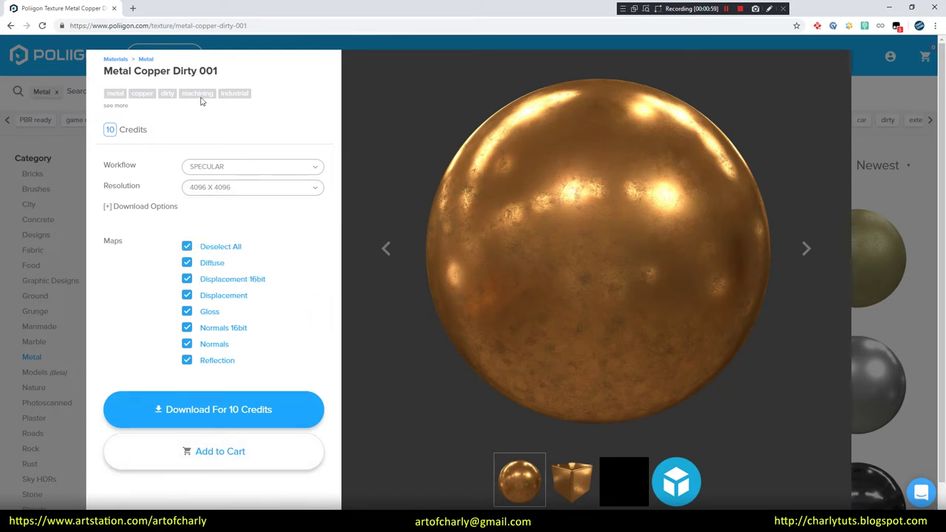
{"action": "left_click", "coordinate": [212, 405]}
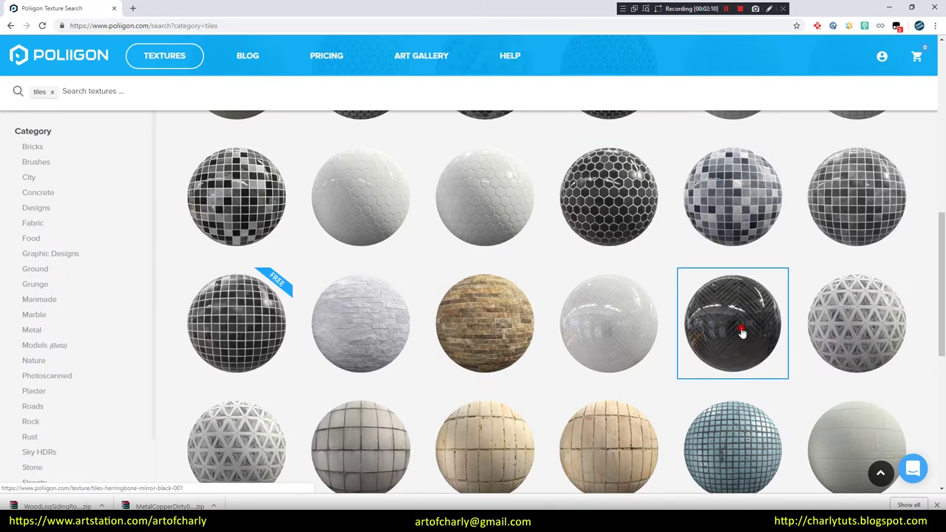
Download the Tiles Herringbone Mirror Black 001 and Sunflower 001 textures
{"action": "left_click", "coordinate": [739, 329]}
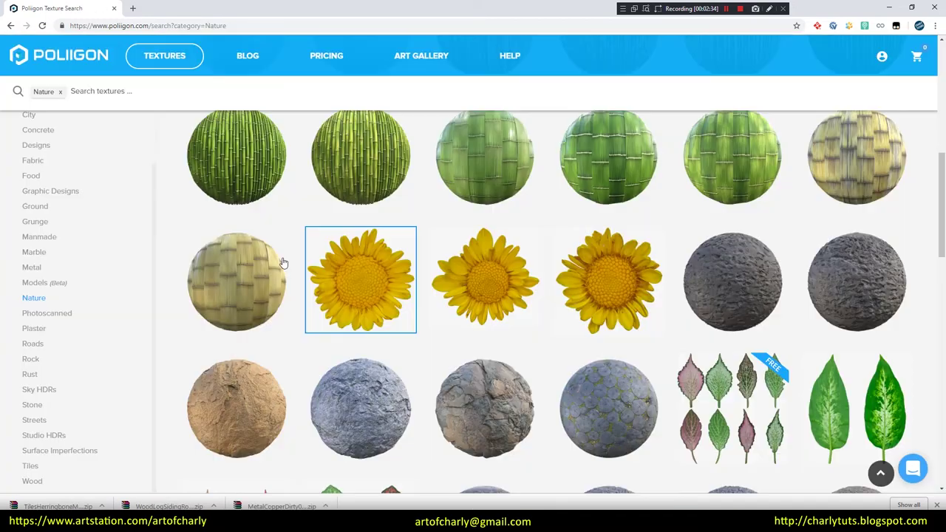
{"action": "left_click", "coordinate": [610, 278]}
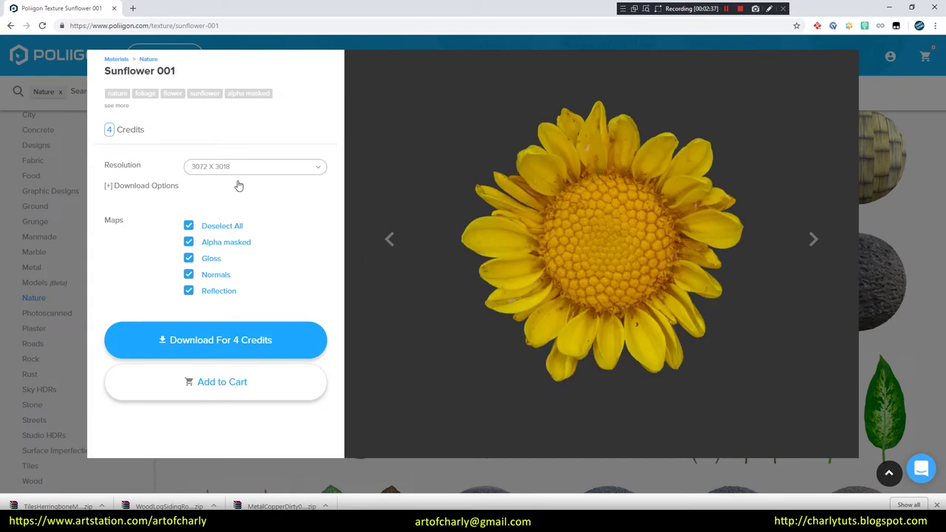
{"action": "left_click", "coordinate": [214, 340]}
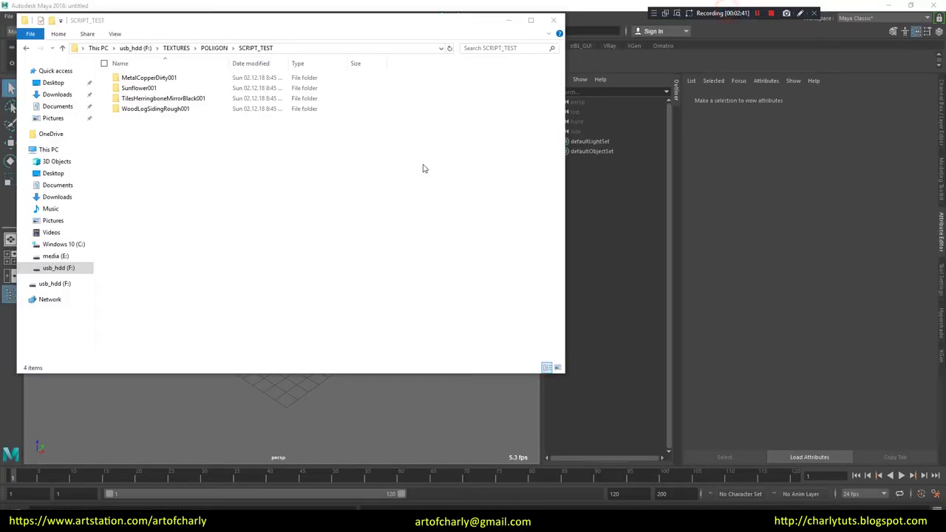
{"action": "left_click", "coordinate": [297, 210]}
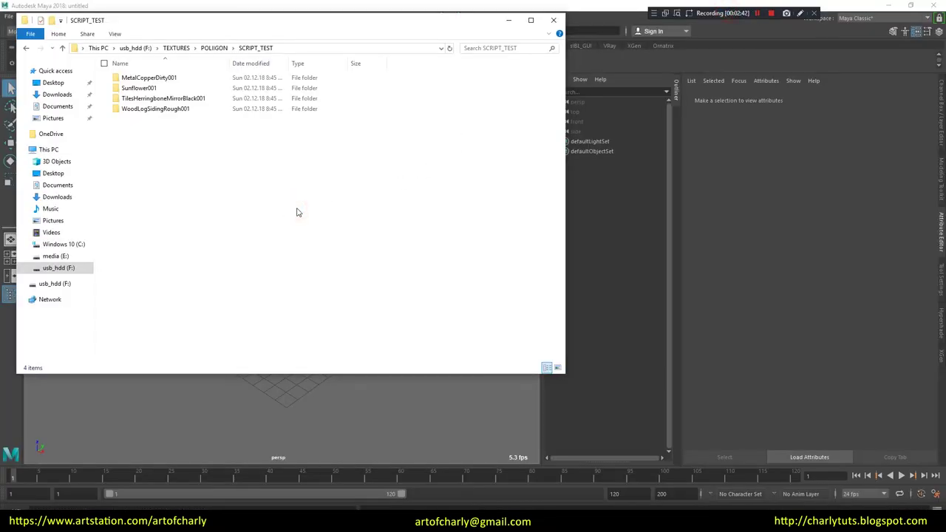
Copy the F:\TEXTURES\POLIIGON\SCRIPT_TEST path from the address bar and minimize Explorer
{"action": "left_click_drag", "start_coordinate": [420, 165], "coordinate": [104, 71]}
{"action": "left_click", "coordinate": [252, 196]}
{"action": "left_click", "coordinate": [281, 47]}
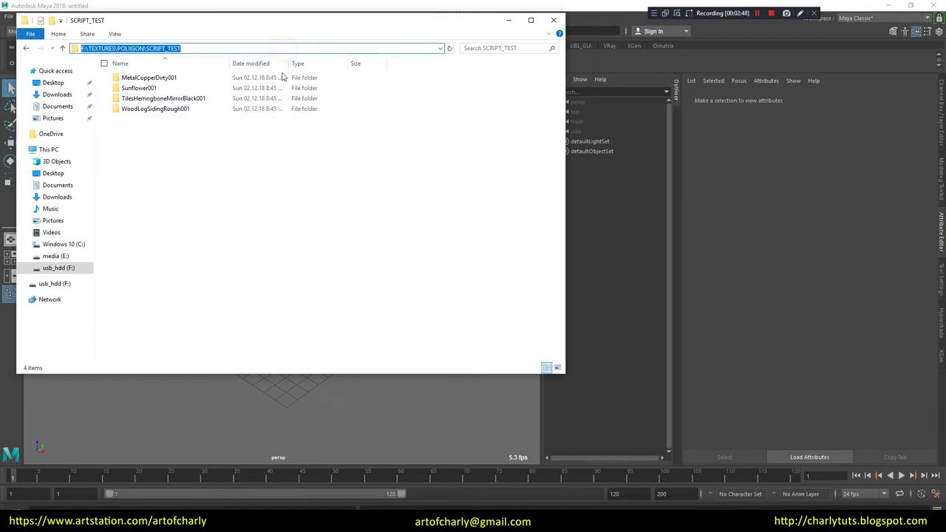
{"action": "left_click", "coordinate": [301, 142]}
{"action": "right_click", "coordinate": [301, 142]}
{"action": "left_click", "coordinate": [310, 48]}
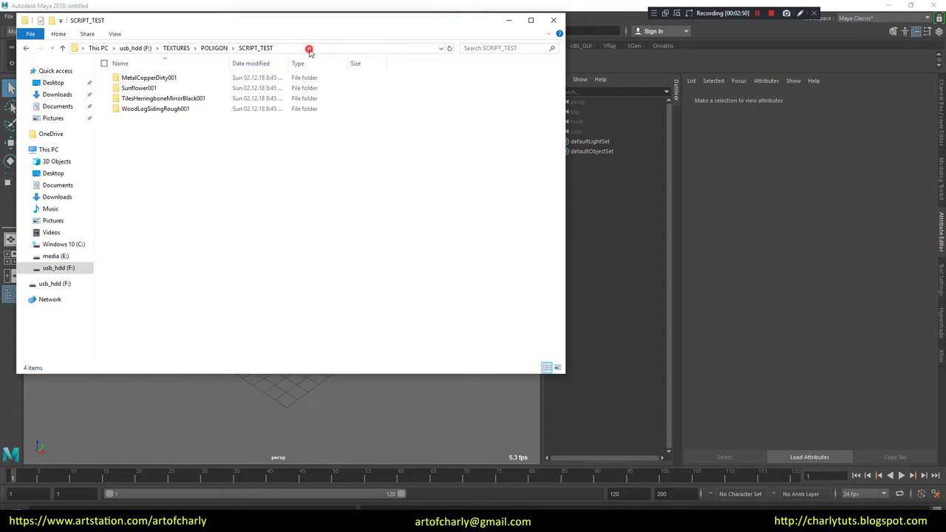
{"action": "left_click", "coordinate": [508, 20]}
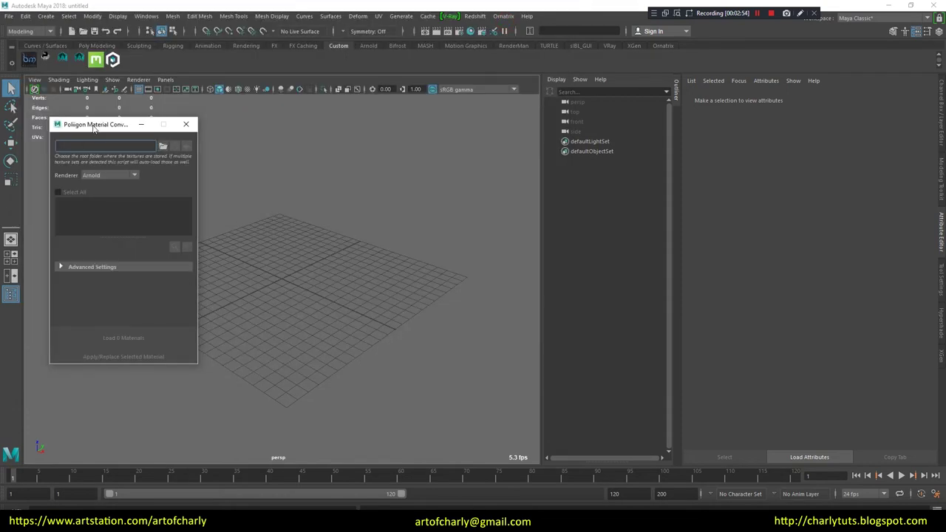
Set the converter's textures root folder to SCRIPT_TEST by pasting its path
{"action": "left_click_drag", "start_coordinate": [94, 125], "coordinate": [167, 126]}
{"action": "left_click", "coordinate": [237, 148]}
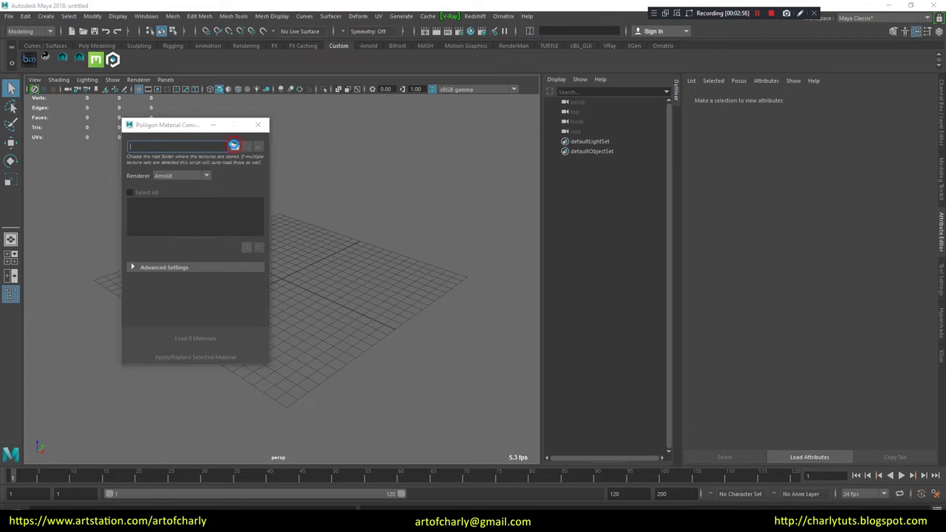
{"action": "type", "text": "F:\\TEXTURES\\POLIIGON\\SCRIPT_TEST"}
{"action": "left_click", "coordinate": [507, 328]}
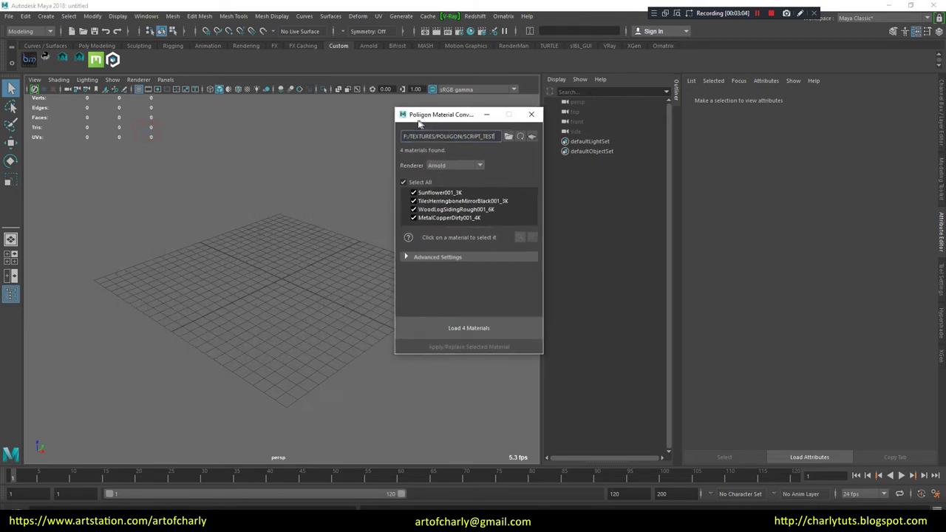
Switch the converter's renderer to V-Ray and enable Conform UV maps in Advanced Settings
{"action": "left_click_drag", "start_coordinate": [146, 134], "coordinate": [373, 132]}
{"action": "left_click", "coordinate": [413, 175]}
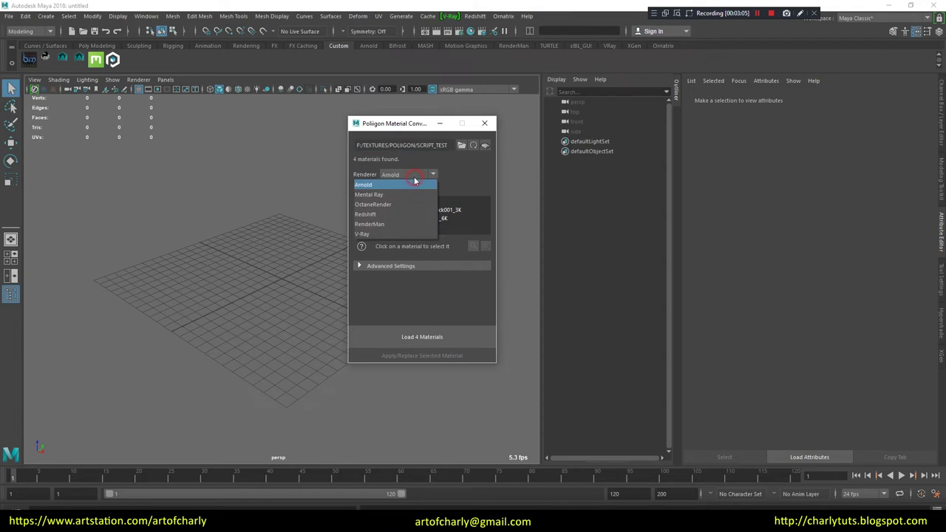
{"action": "left_click", "coordinate": [389, 227]}
{"action": "mouse_move", "coordinate": [399, 127]}
{"action": "left_mouse_down"}
{"action": "mouse_move", "coordinate": [590, 73]}
{"action": "mouse_move", "coordinate": [575, 104]}
{"action": "left_mouse_up"}
{"action": "left_click", "coordinate": [568, 241]}
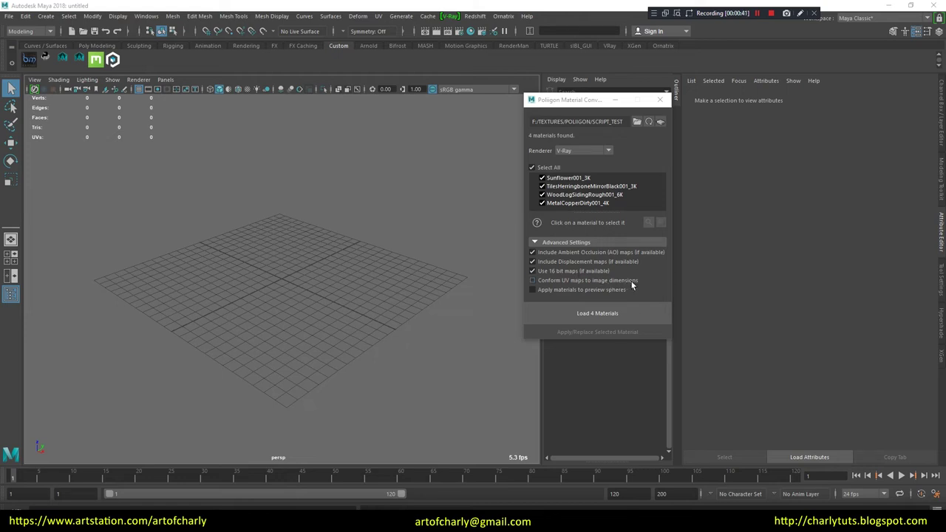
{"action": "left_click", "coordinate": [618, 284]}
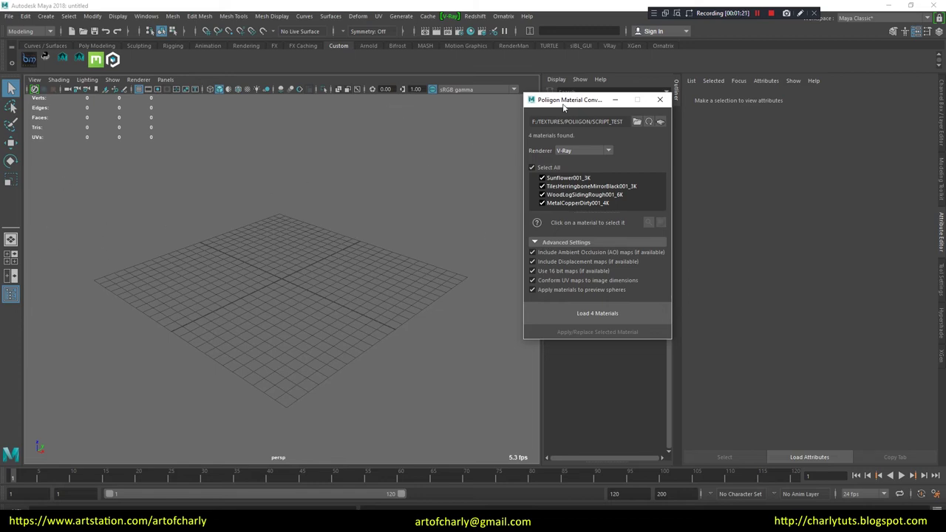
{"action": "left_click_drag", "start_coordinate": [563, 107], "coordinate": [619, 119]}
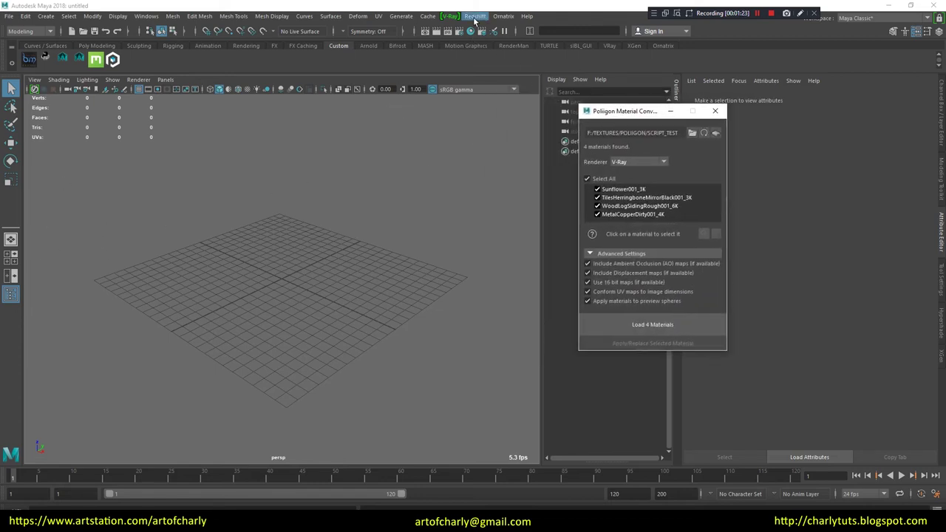
Add a V-Ray Dome Light with adaptive dome sampling and Use Dome Tex enabled
{"action": "left_click", "coordinate": [450, 16]}
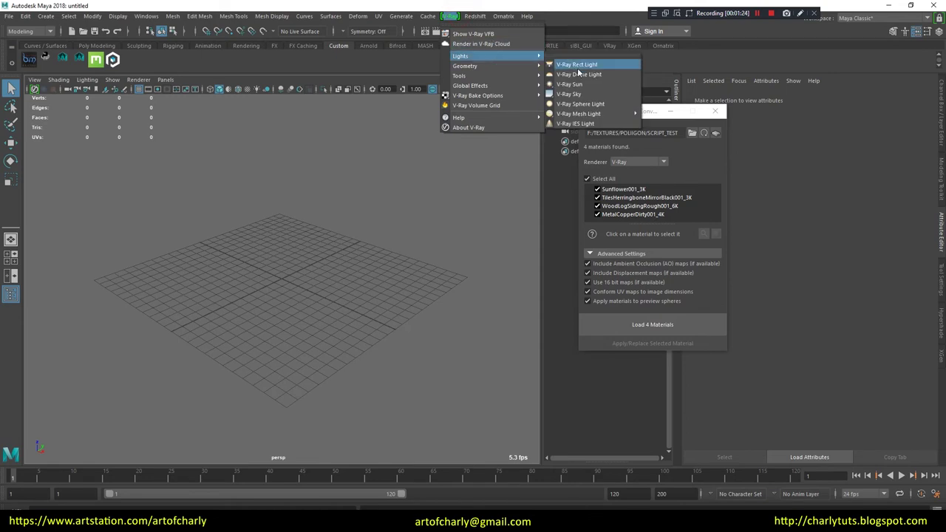
{"action": "left_click", "coordinate": [584, 74]}
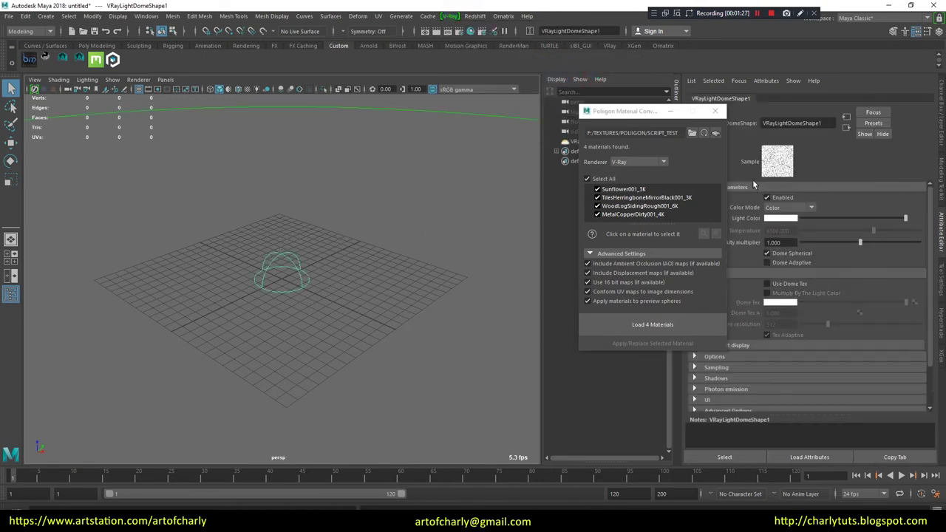
{"action": "left_click_drag", "start_coordinate": [632, 119], "coordinate": [542, 105]}
{"action": "left_click", "coordinate": [802, 262]}
{"action": "left_click", "coordinate": [783, 289]}
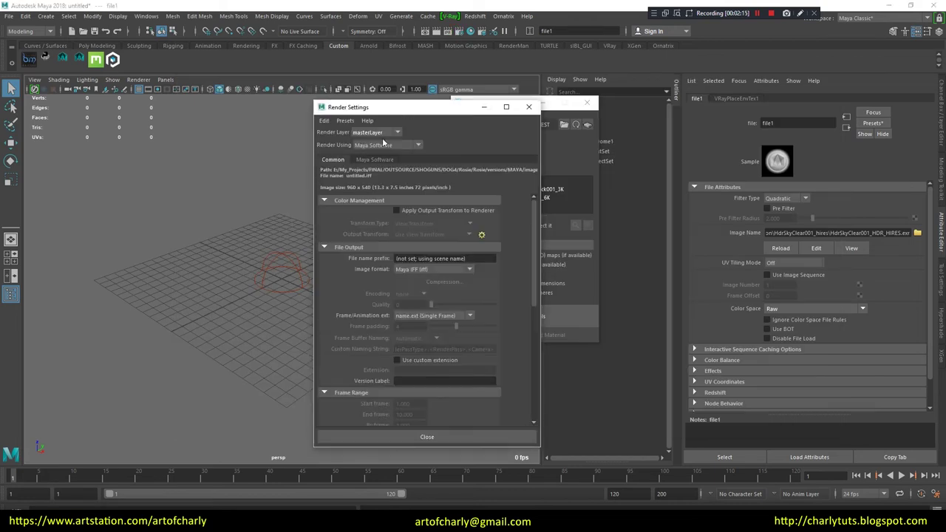
In Render Settings, render using V-Ray with global illumination turned on
{"action": "left_click", "coordinate": [385, 145]}
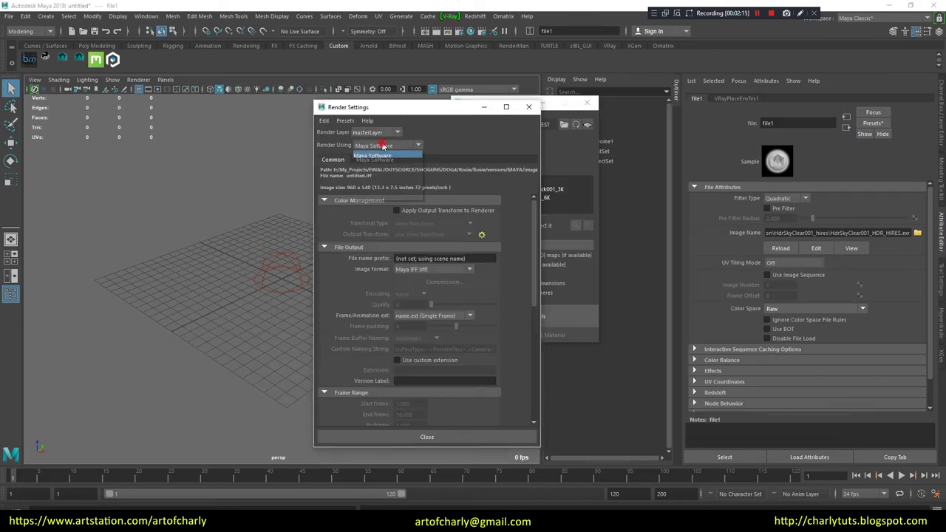
{"action": "left_click", "coordinate": [361, 184]}
{"action": "left_click", "coordinate": [383, 160]}
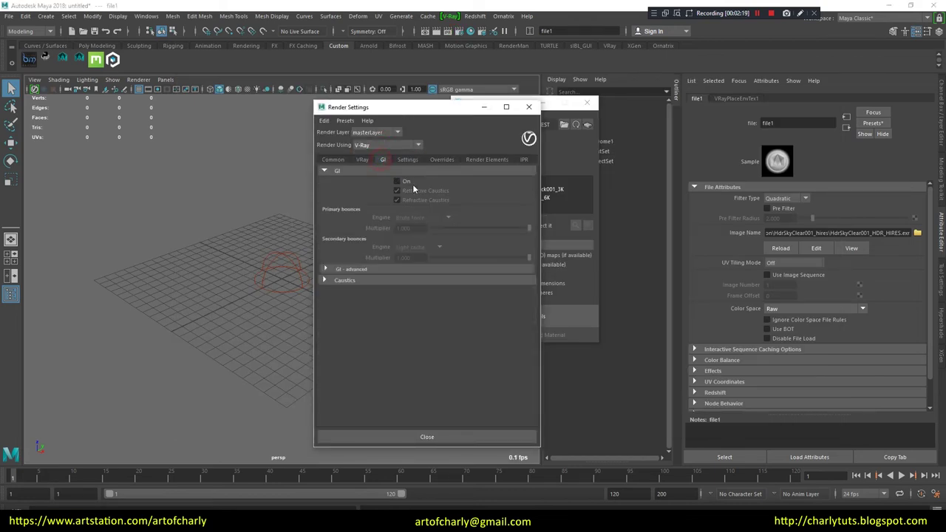
{"action": "left_click", "coordinate": [407, 182]}
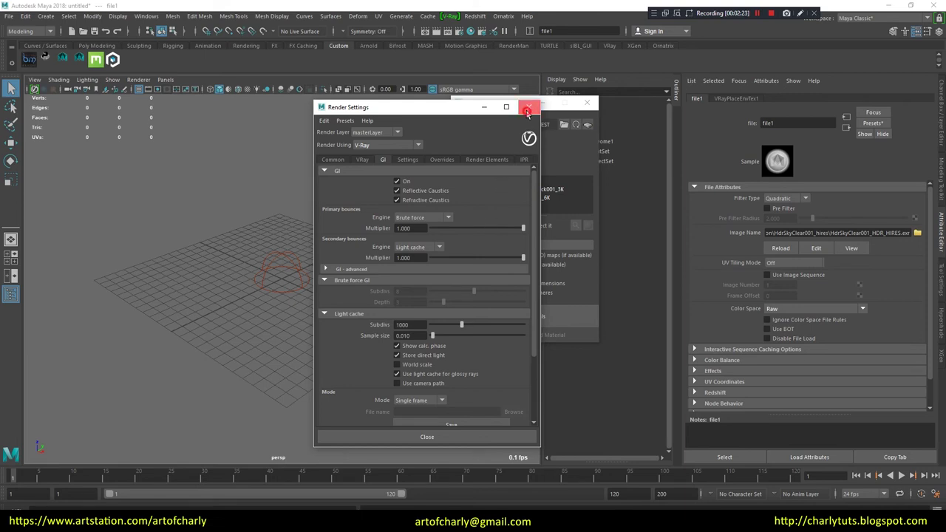
{"action": "left_click", "coordinate": [528, 106]}
{"action": "left_click_drag", "start_coordinate": [504, 111], "coordinate": [472, 96]}
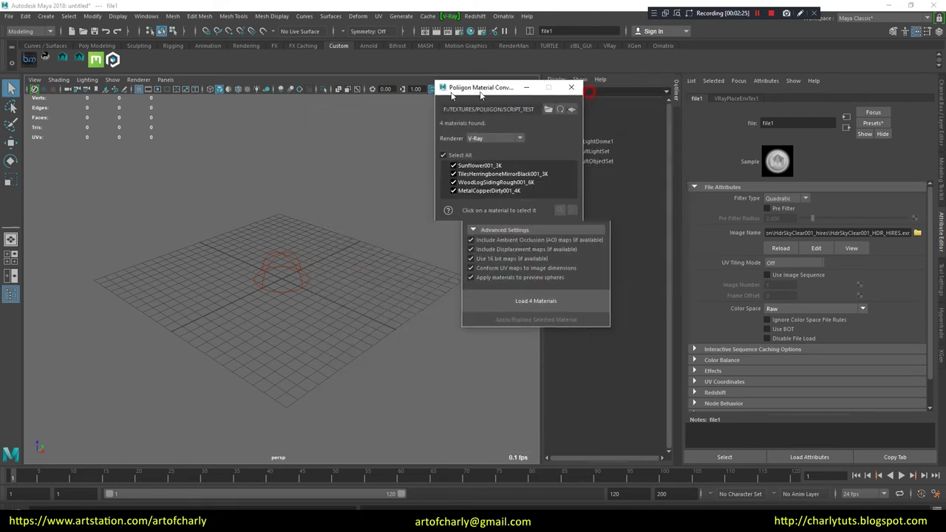
Load the four materials onto preview spheres and frame the spheres in a row
{"action": "left_click", "coordinate": [526, 308]}
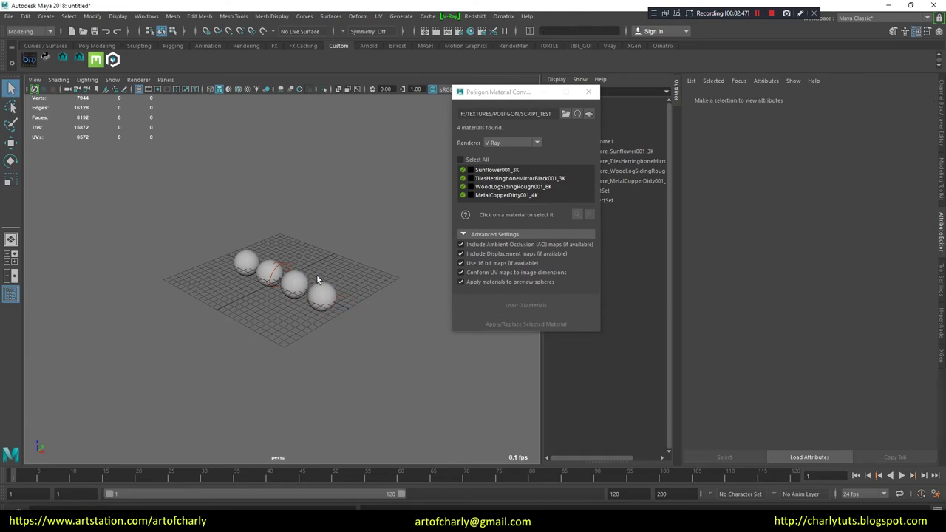
{"action": "scroll", "coordinate": [314, 304], "scroll_direction": "up", "scroll_amount": 3}
{"action": "scroll", "coordinate": [317, 304], "scroll_direction": "up", "scroll_amount": 3}
{"action": "left_click_drag", "start_coordinate": [237, 251], "coordinate": [284, 224], "text": "alt"}
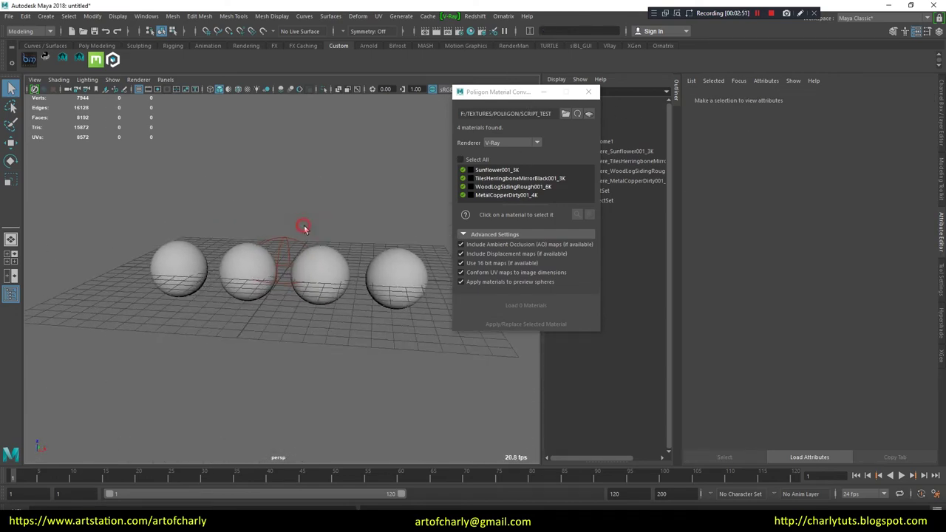
{"action": "scroll", "coordinate": [304, 224], "scroll_direction": "up", "scroll_amount": 2}
{"action": "middle_click_drag", "start_coordinate": [304, 224], "coordinate": [327, 230], "text": "alt"}
{"action": "mouse_move", "coordinate": [327, 230]}
{"action": "left_mouse_down", "text": "alt"}
{"action": "mouse_move", "coordinate": [320, 211]}
{"action": "mouse_move", "coordinate": [339, 202]}
{"action": "left_mouse_up", "text": "alt"}
{"action": "mouse_move", "coordinate": [494, 97]}
{"action": "left_mouse_down"}
{"action": "mouse_move", "coordinate": [389, 117]}
{"action": "mouse_move", "coordinate": [359, 146]}
{"action": "left_mouse_up"}
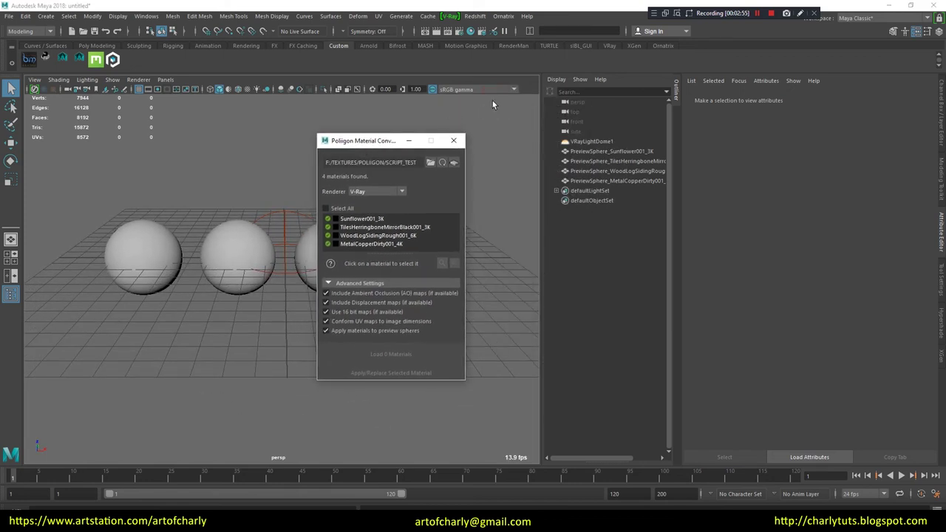
Add V-Ray physical camera attributes to the persp camera
{"action": "left_click", "coordinate": [582, 104]}
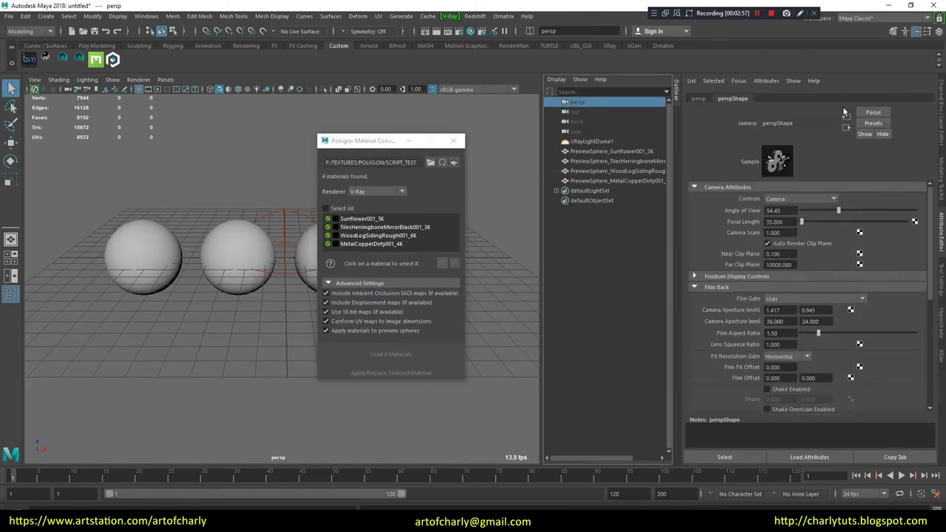
{"action": "left_click", "coordinate": [766, 81]}
{"action": "mouse_move", "coordinate": [798, 119]}
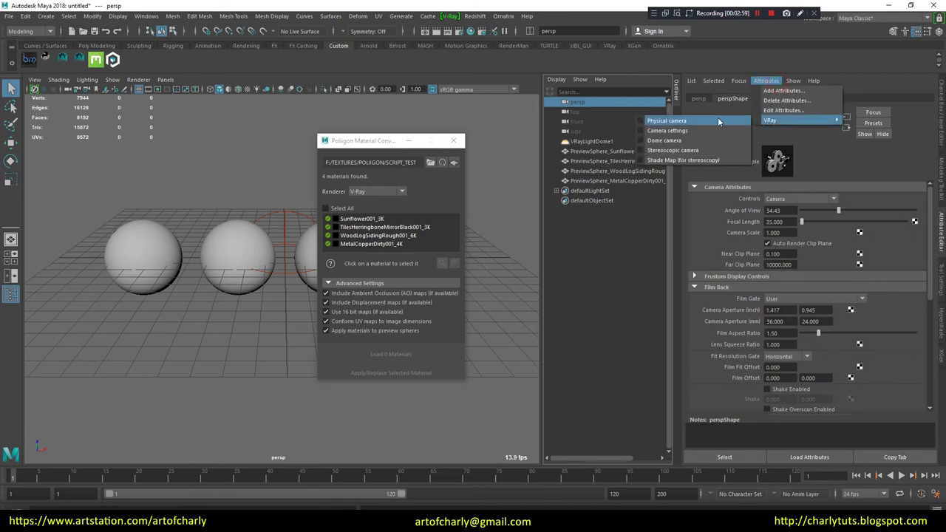
{"action": "left_click", "coordinate": [678, 121]}
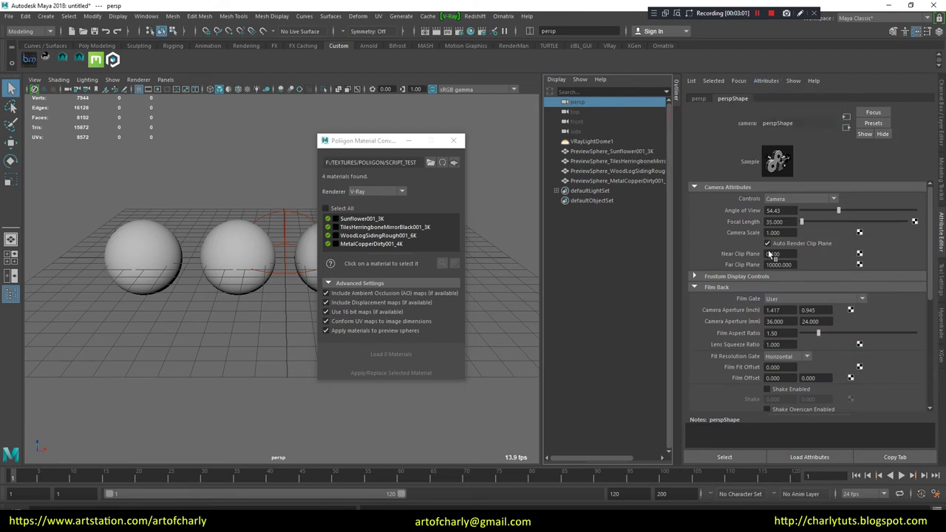
{"action": "left_click_drag", "start_coordinate": [931, 231], "coordinate": [930, 360]}
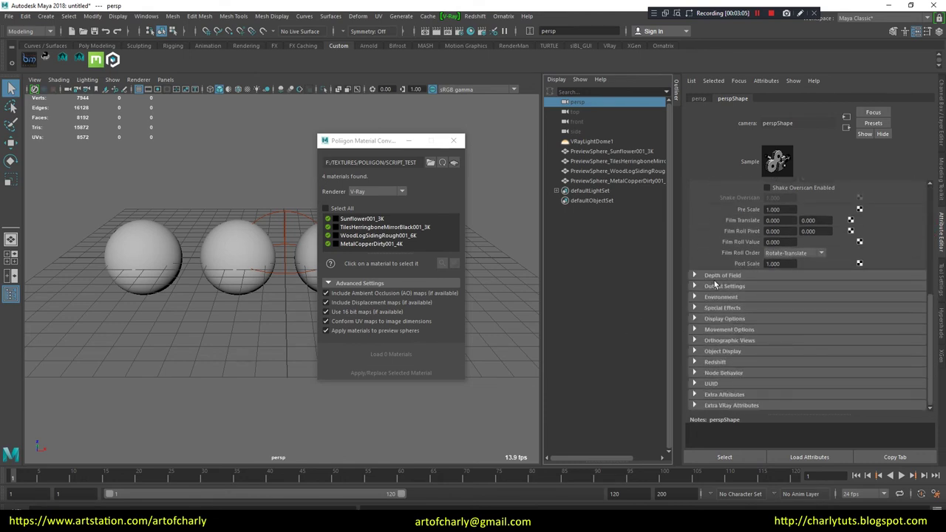
Enable Auto Exposure and Auto White Balance in the V-Ray render overrides
{"action": "left_click", "coordinate": [431, 17]}
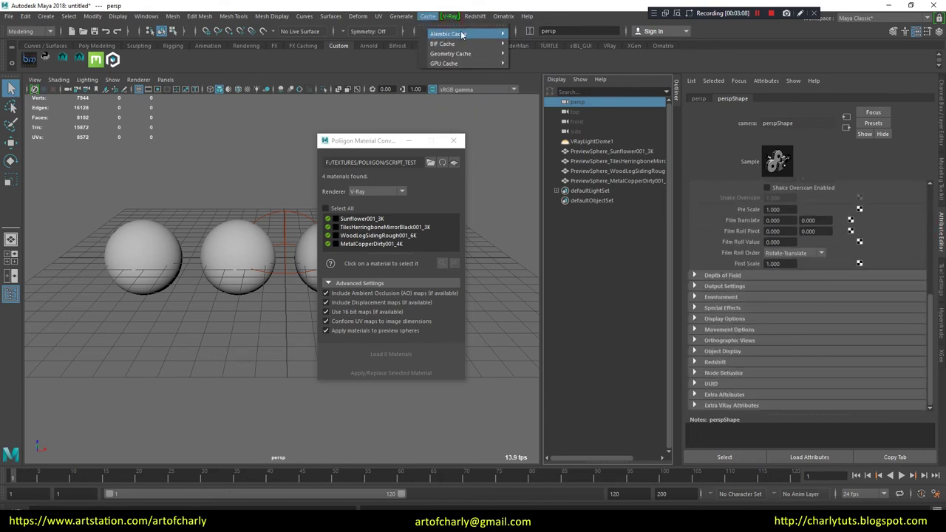
{"action": "left_click", "coordinate": [451, 16]}
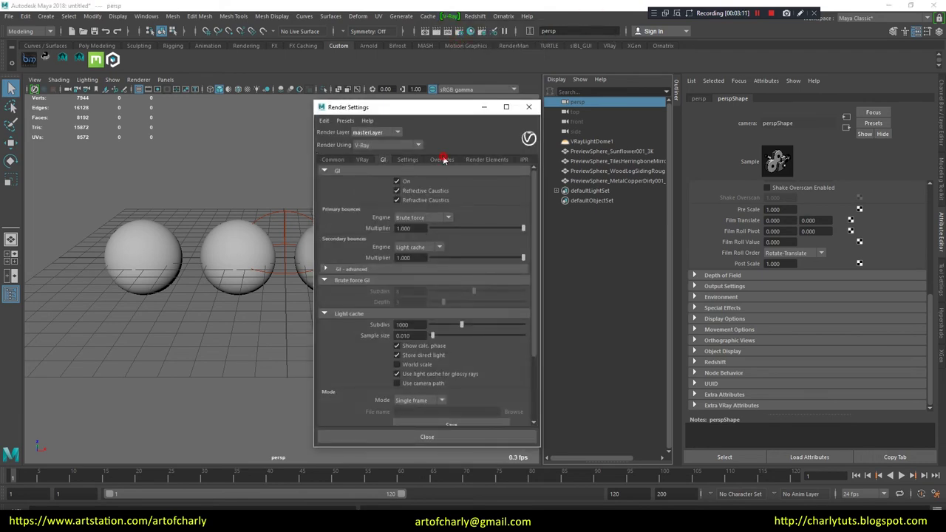
{"action": "left_click", "coordinate": [442, 159]}
{"action": "left_click", "coordinate": [340, 172]}
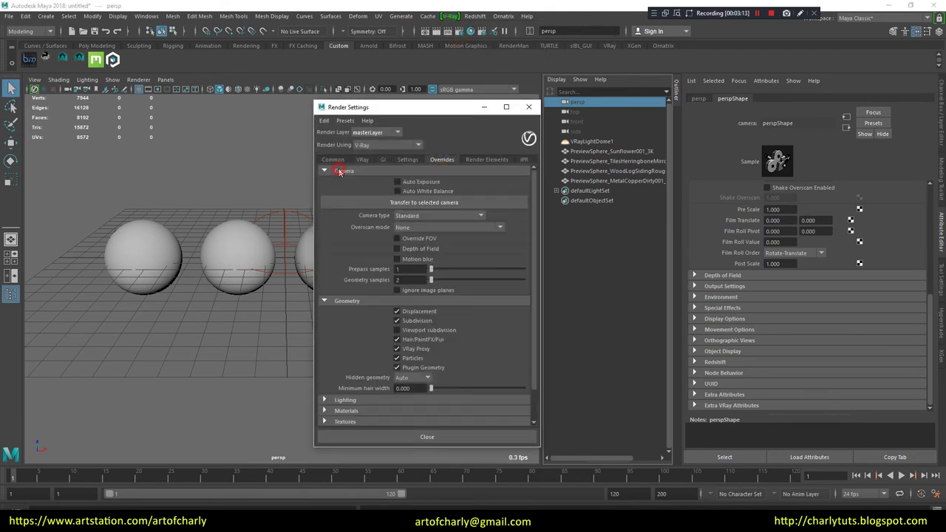
{"action": "left_click", "coordinate": [413, 190]}
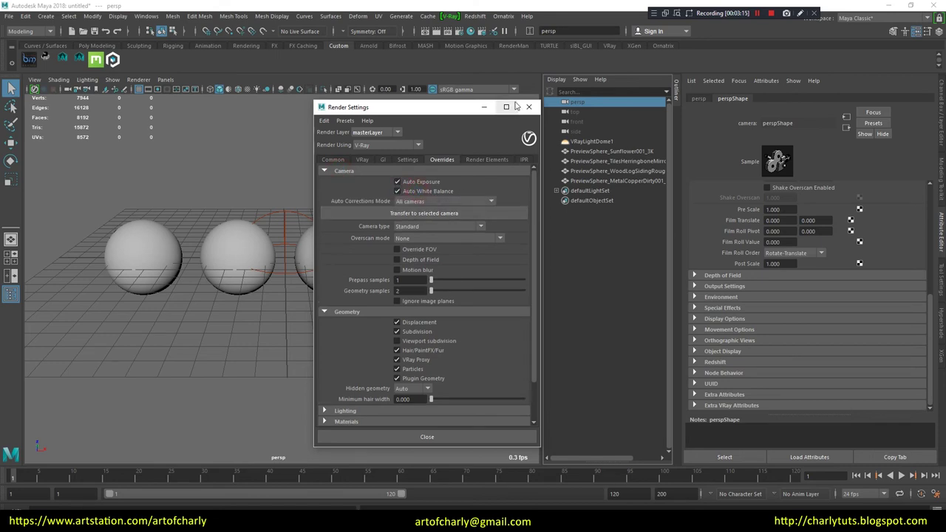
{"action": "left_click", "coordinate": [528, 107]}
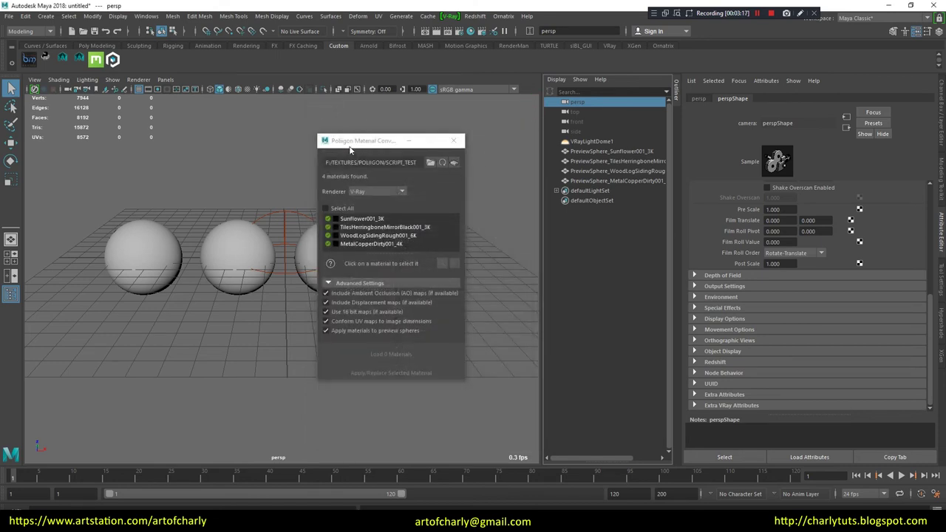
Start the V-Ray IPR live render in the viewport with the spheres framed
{"action": "left_click_drag", "start_coordinate": [350, 146], "coordinate": [539, 134]}
{"action": "middle_click_drag", "start_coordinate": [343, 195], "coordinate": [358, 195], "text": "alt"}
{"action": "left_click_drag", "start_coordinate": [358, 193], "coordinate": [352, 193], "text": "alt"}
{"action": "left_click", "coordinate": [35, 89]}
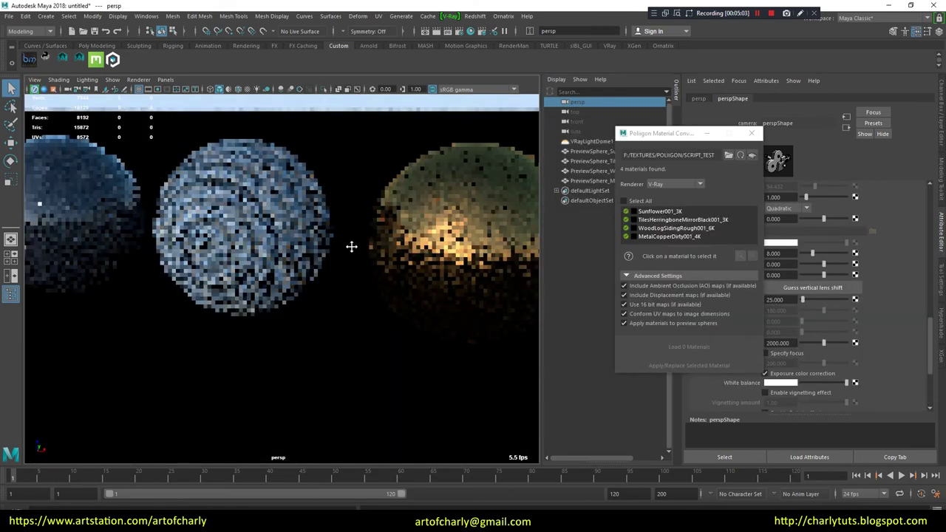
{"action": "middle_click_drag", "start_coordinate": [283, 271], "coordinate": [390, 254], "text": "alt"}
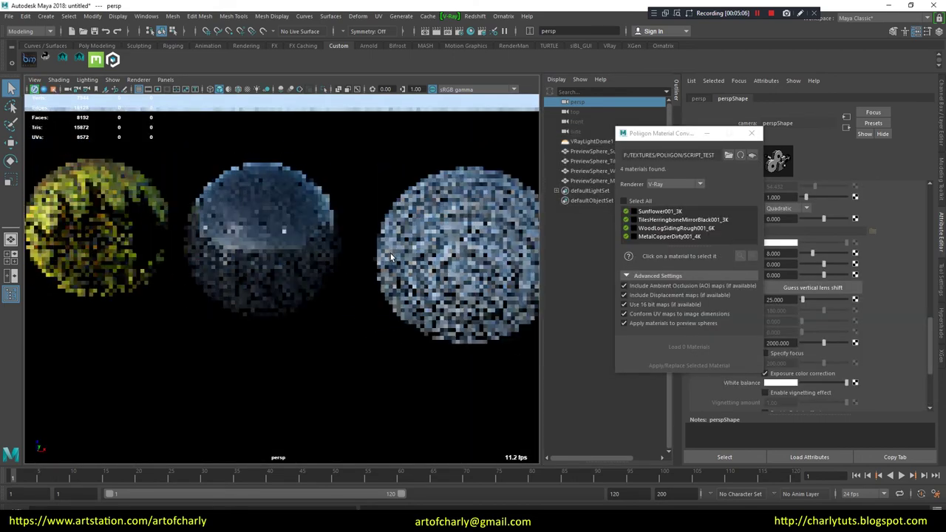
{"action": "scroll", "coordinate": [374, 251], "scroll_direction": "up", "scroll_amount": 2}
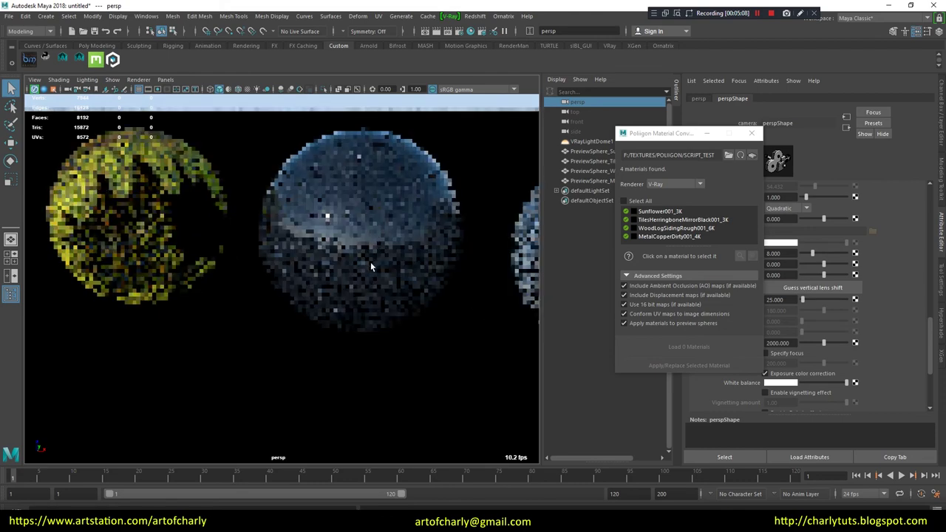
{"action": "scroll", "coordinate": [370, 262], "scroll_direction": "up", "scroll_amount": 2}
{"action": "scroll", "coordinate": [383, 262], "scroll_direction": "down", "scroll_amount": 4}
Draw a polygon plane behind the spheres, then bring up the Hypershade
{"action": "left_click", "coordinate": [47, 16]}
{"action": "mouse_move", "coordinate": [75, 51]}
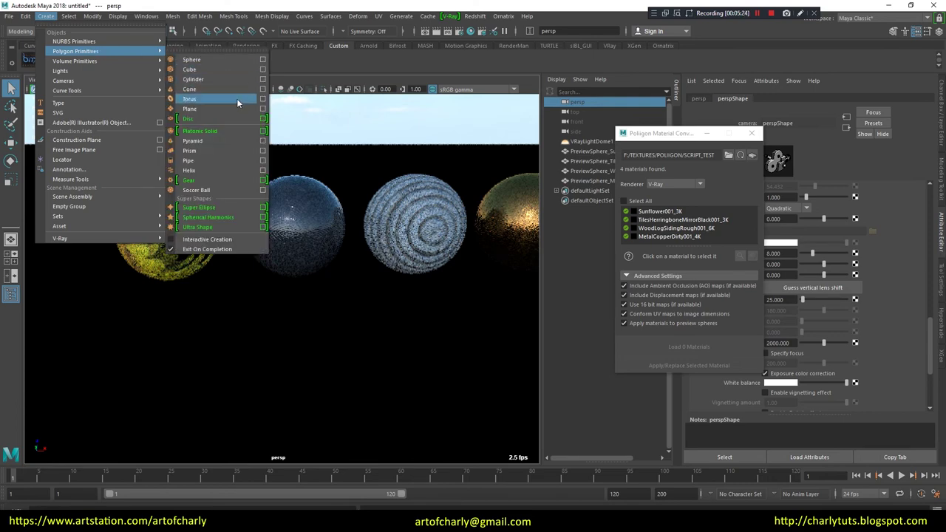
{"action": "left_click", "coordinate": [240, 108]}
{"action": "left_click_drag", "start_coordinate": [294, 192], "coordinate": [312, 200]}
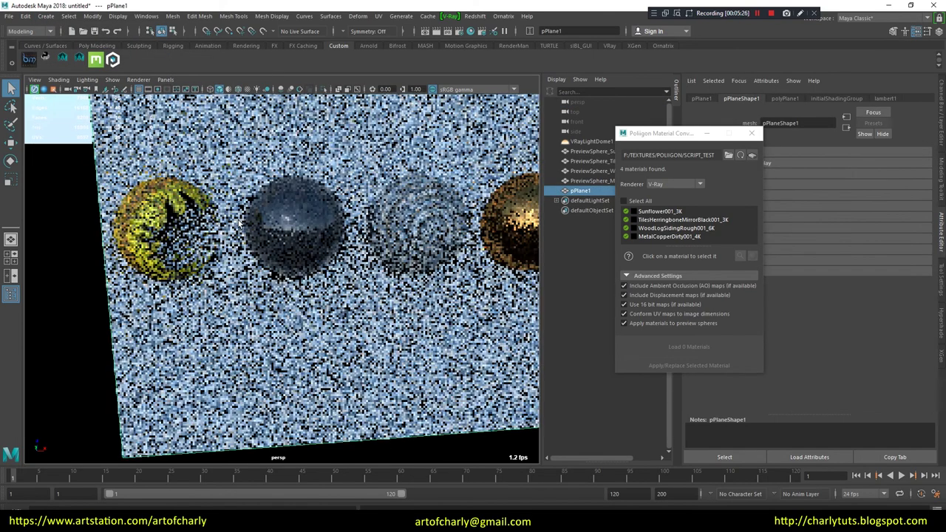
{"action": "left_click_drag", "start_coordinate": [312, 199], "coordinate": [300, 181], "text": "alt"}
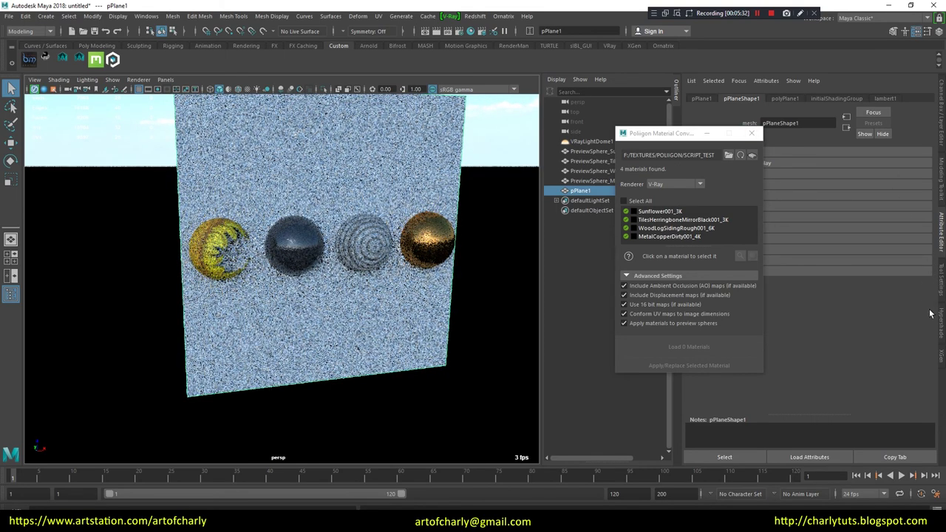
{"action": "left_click", "coordinate": [942, 330]}
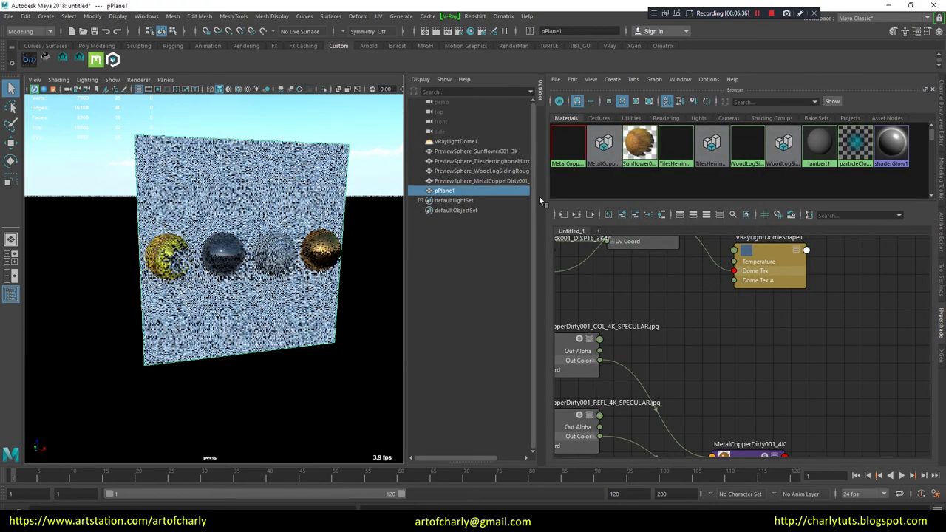
Assign the Sunflower material to the selected plane
{"action": "right_click", "coordinate": [646, 145]}
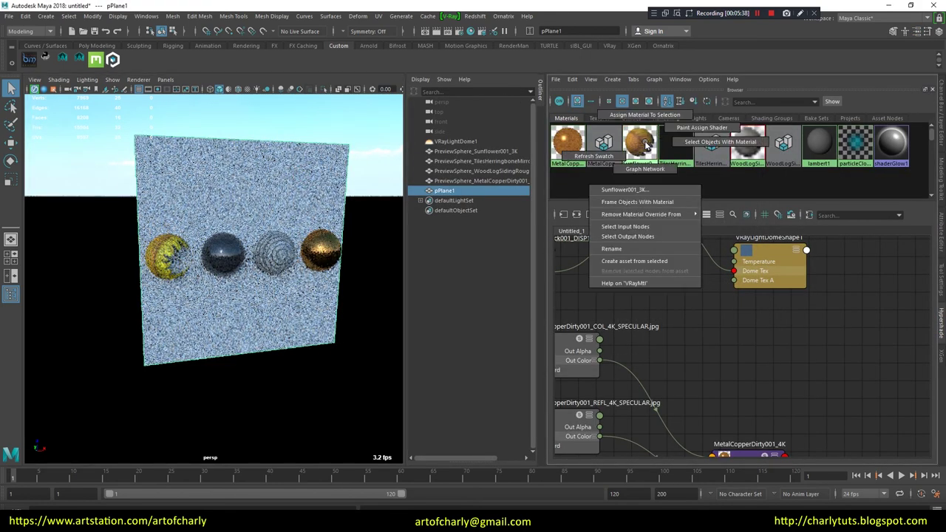
{"action": "left_click", "coordinate": [637, 116]}
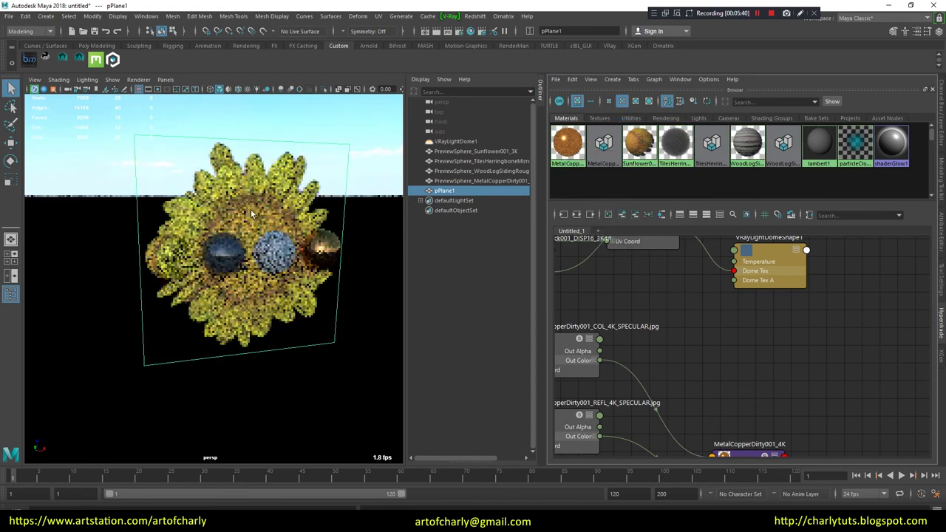
{"action": "scroll", "coordinate": [238, 192], "scroll_direction": "up", "scroll_amount": 2}
{"action": "scroll", "coordinate": [221, 199], "scroll_direction": "up", "scroll_amount": 2}
{"action": "scroll", "coordinate": [184, 218], "scroll_direction": "up", "scroll_amount": 3}
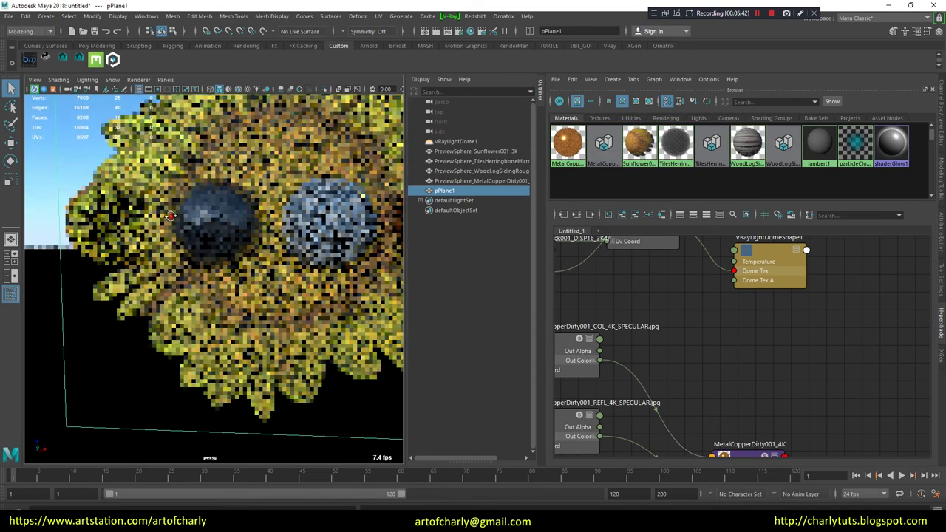
{"action": "scroll", "coordinate": [185, 218], "scroll_direction": "down", "scroll_amount": 2}
{"action": "scroll", "coordinate": [259, 200], "scroll_direction": "down", "scroll_amount": 2}
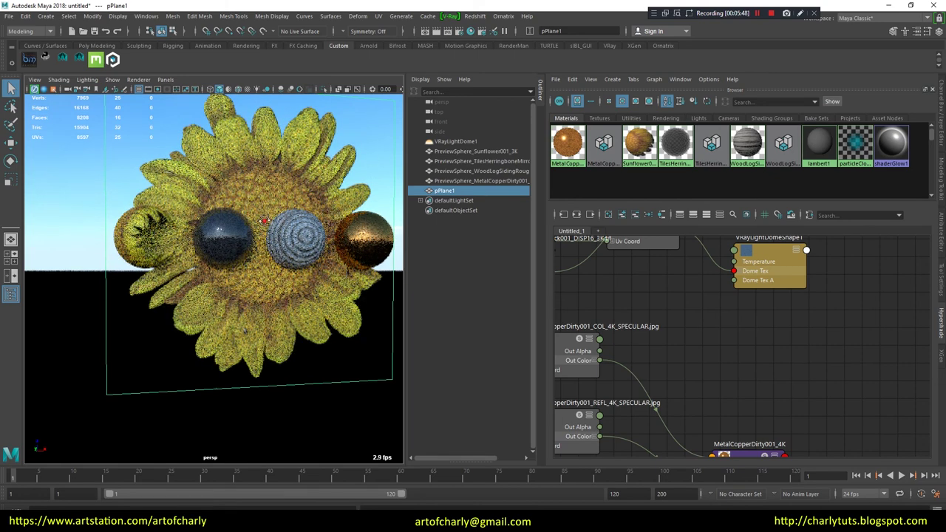
{"action": "left_click_drag", "start_coordinate": [244, 330], "coordinate": [238, 244], "text": "alt"}
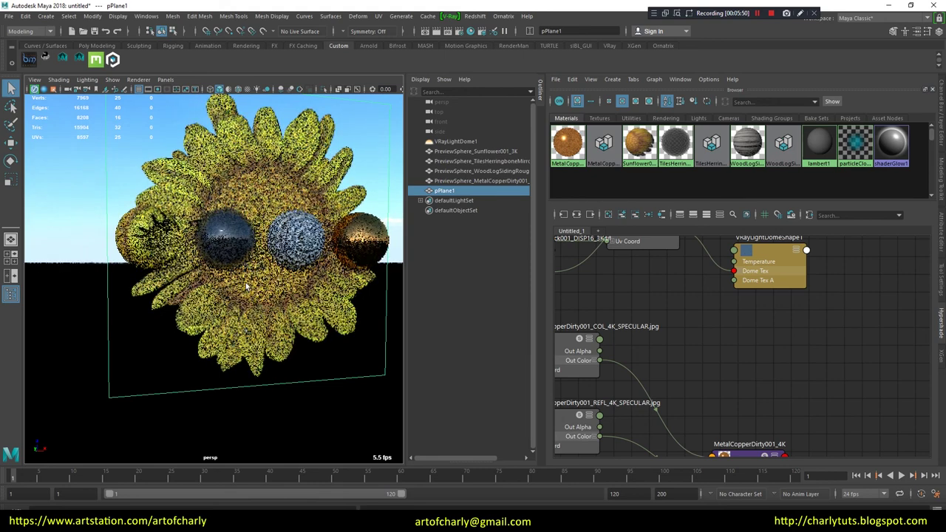
Drop the TilesHerringbone material onto the plane and orbit to inspect the render
{"action": "middle_click_drag", "start_coordinate": [818, 142], "coordinate": [229, 214]}
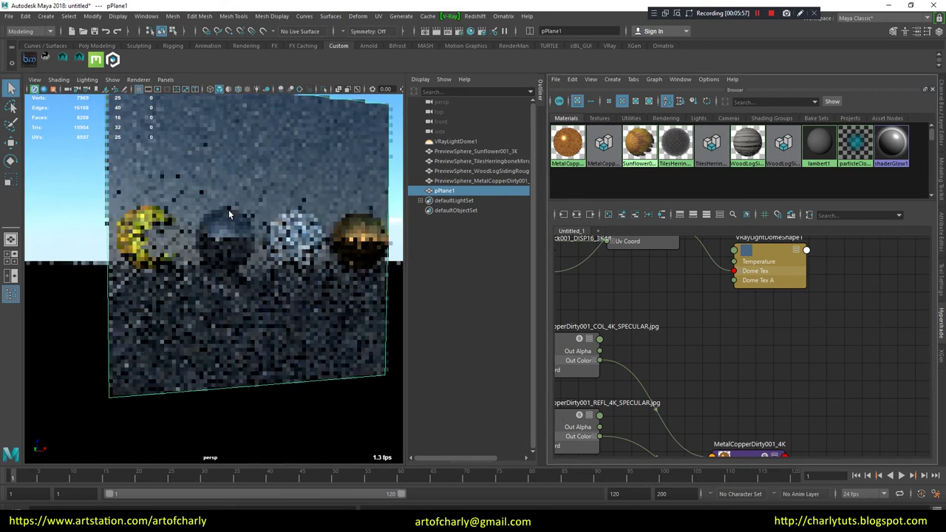
{"action": "left_click_drag", "start_coordinate": [266, 312], "coordinate": [255, 272], "text": "alt"}
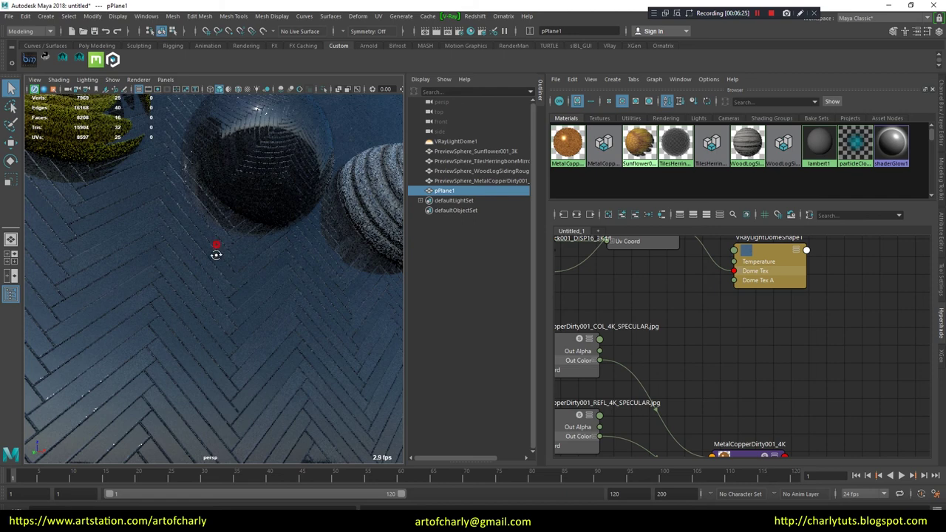
{"action": "mouse_move", "coordinate": [215, 260]}
{"action": "left_mouse_down", "text": "alt"}
{"action": "mouse_move", "coordinate": [289, 191]}
{"action": "mouse_move", "coordinate": [271, 224]}
{"action": "left_mouse_up", "text": "alt"}
{"action": "scroll", "coordinate": [270, 224], "scroll_direction": "up", "scroll_amount": 3}
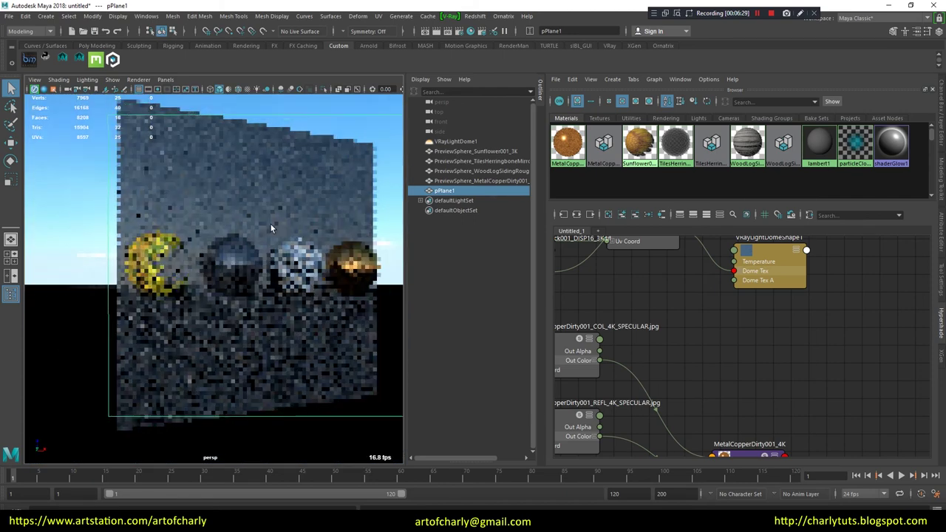
{"action": "scroll", "coordinate": [271, 224], "scroll_direction": "up", "scroll_amount": 2}
{"action": "scroll", "coordinate": [270, 226], "scroll_direction": "up", "scroll_amount": 3}
{"action": "middle_click_drag", "start_coordinate": [271, 242], "coordinate": [234, 224], "text": "alt"}
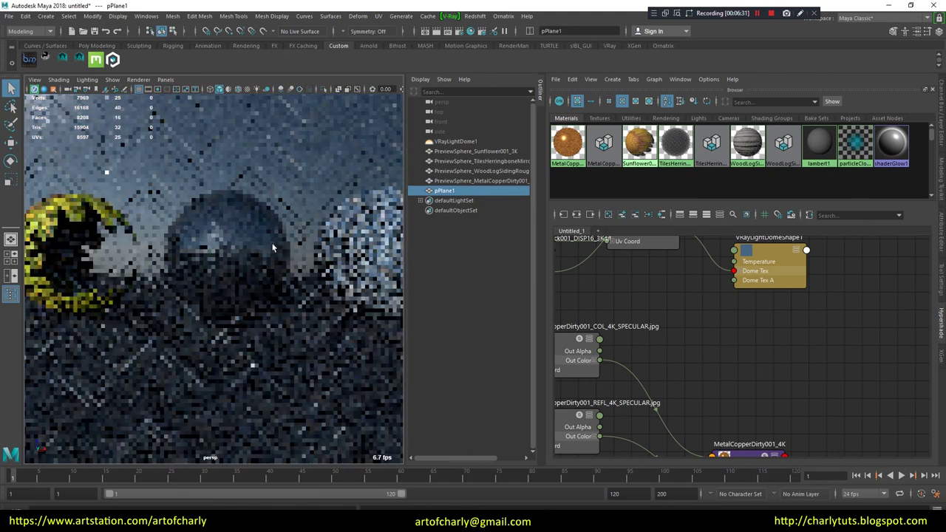
{"action": "left_click_drag", "start_coordinate": [234, 224], "coordinate": [141, 173], "text": "alt"}
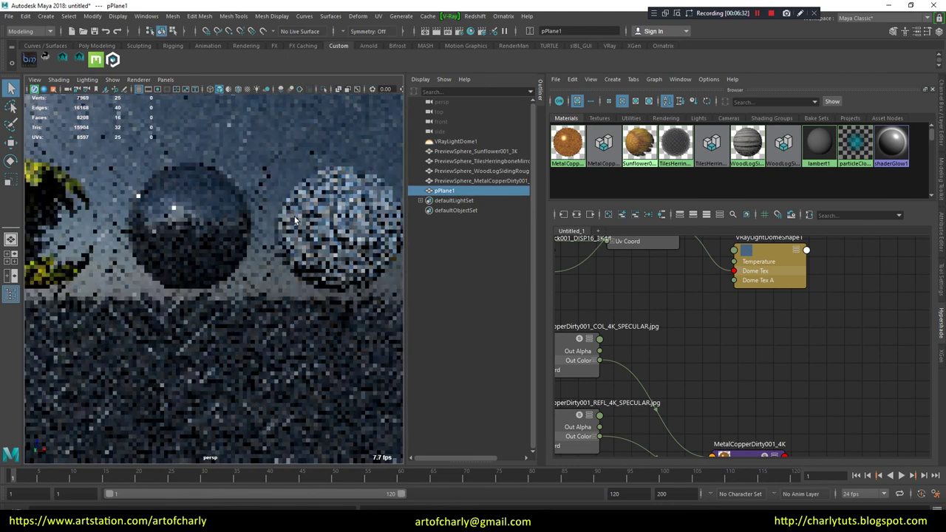